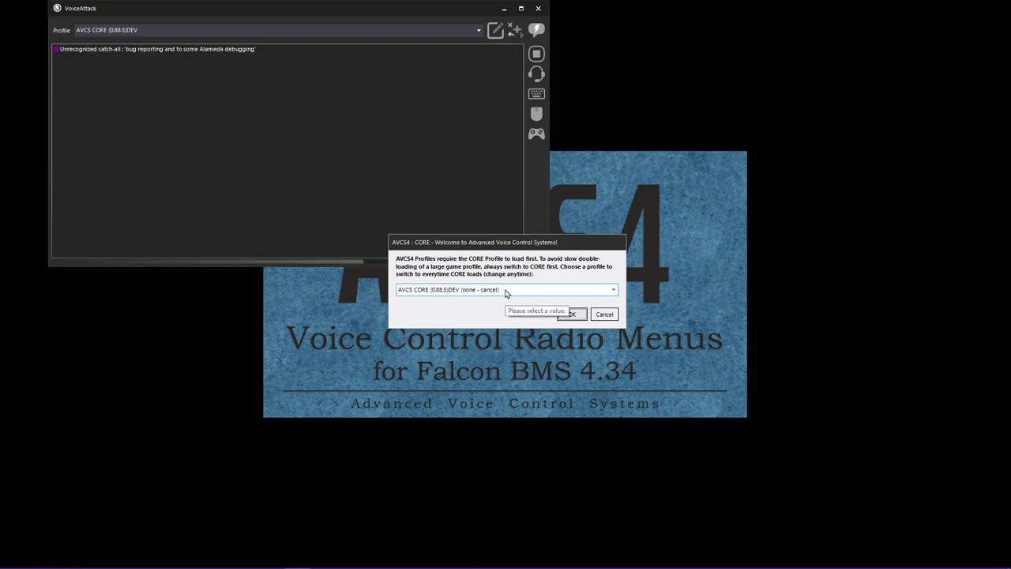
# - Choose Falcon BMS AVCS4 Radios (v1.38a)DEV-CORE as the profile to switch to whenever CORE loads
pyautogui.click(508, 290)
pyautogui.click(512, 301)
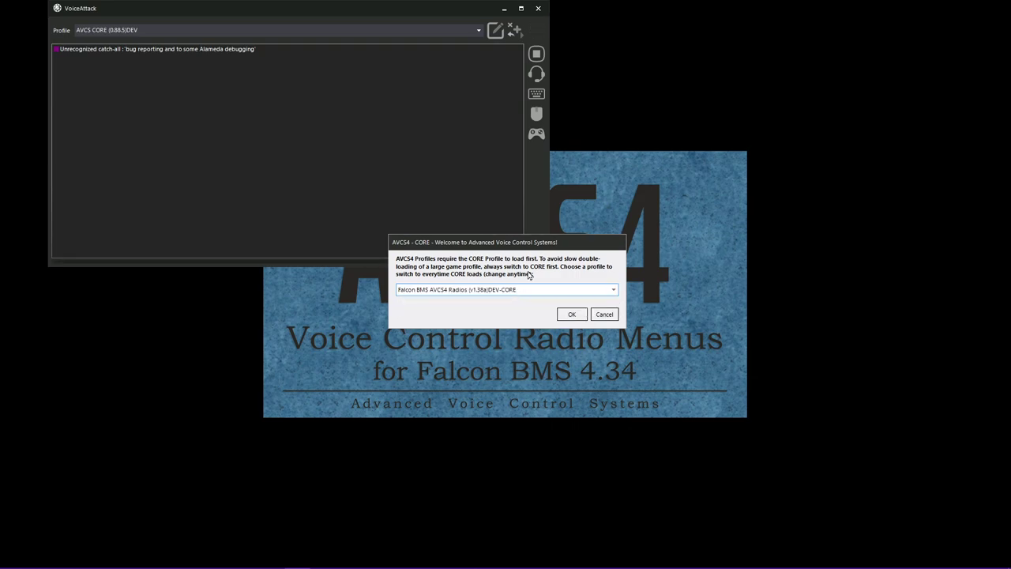
pyautogui.click(571, 316)
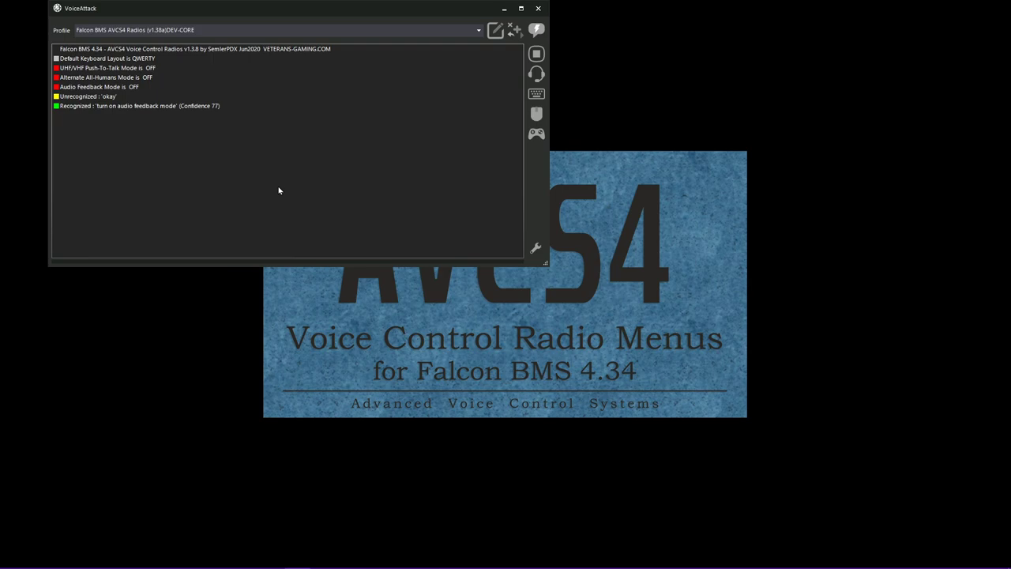
# - Set the audio feedback output channel to RIGHT in the Audio Feedback Config
pyautogui.click(466, 286)
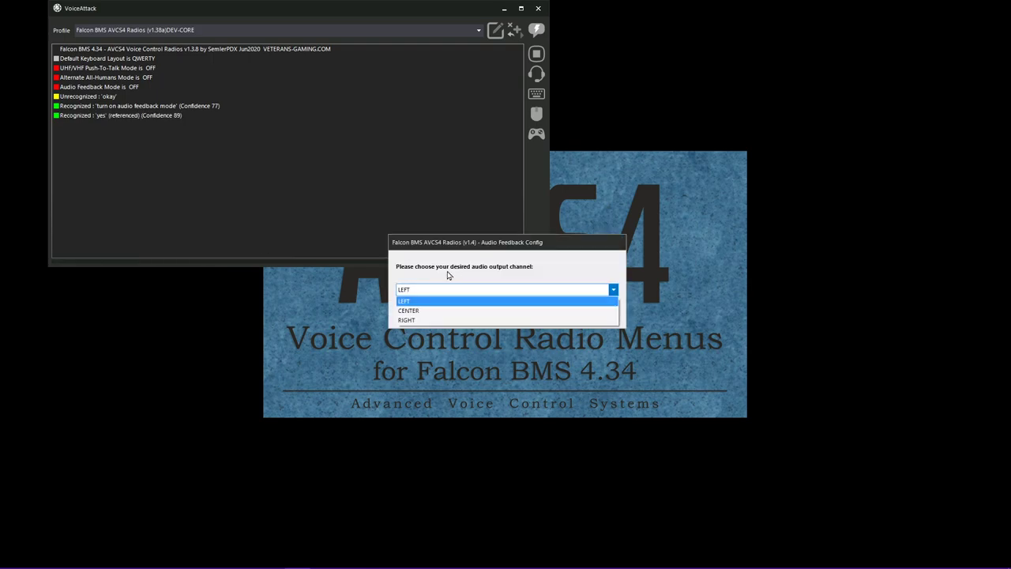
pyautogui.click(423, 316)
pyautogui.click(572, 315)
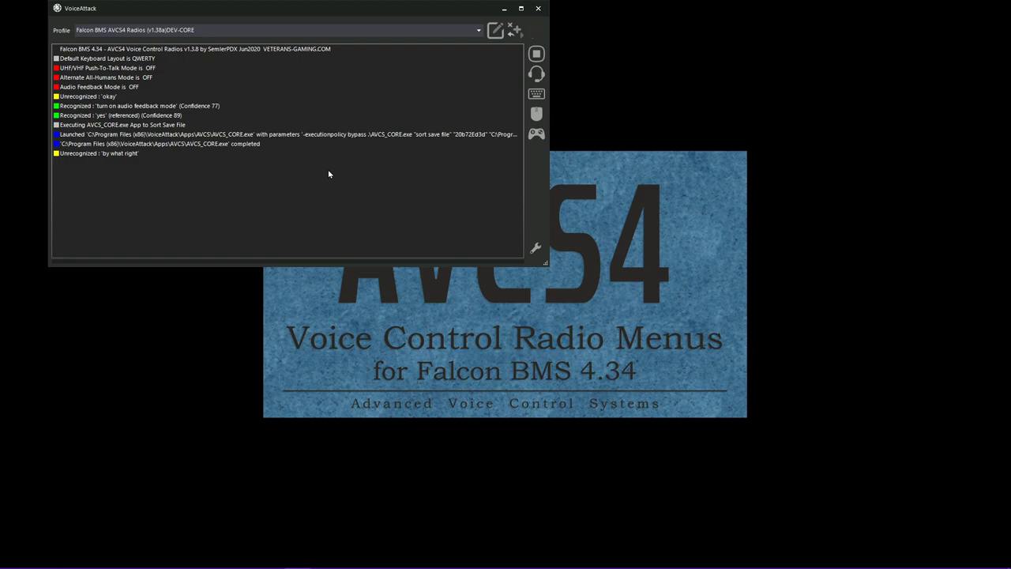
# - Examine the save file sorting entries in the log and the audio and backup settings in save.txt, and close the file
pyautogui.click(200, 135)
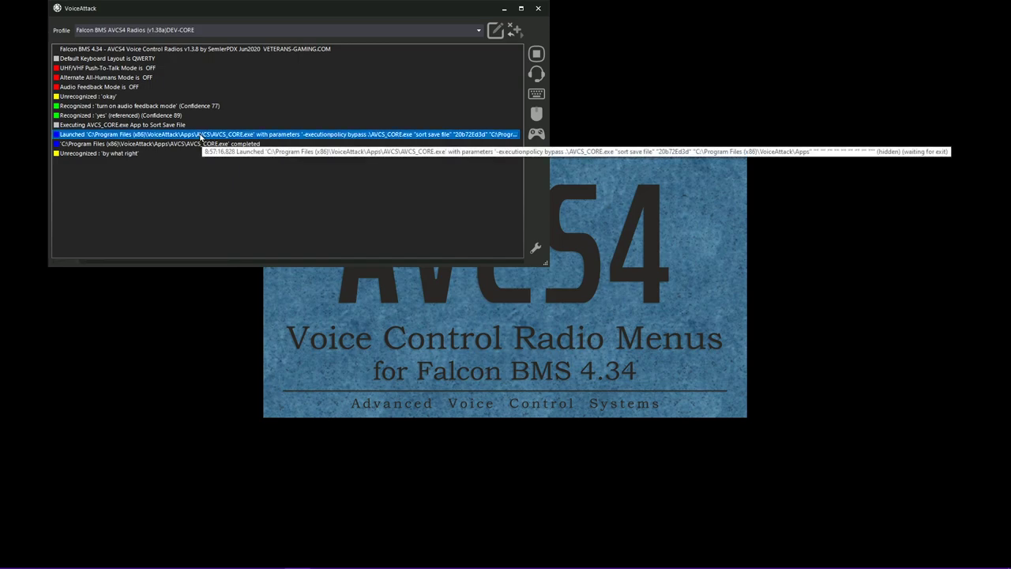
pyautogui.click(181, 126)
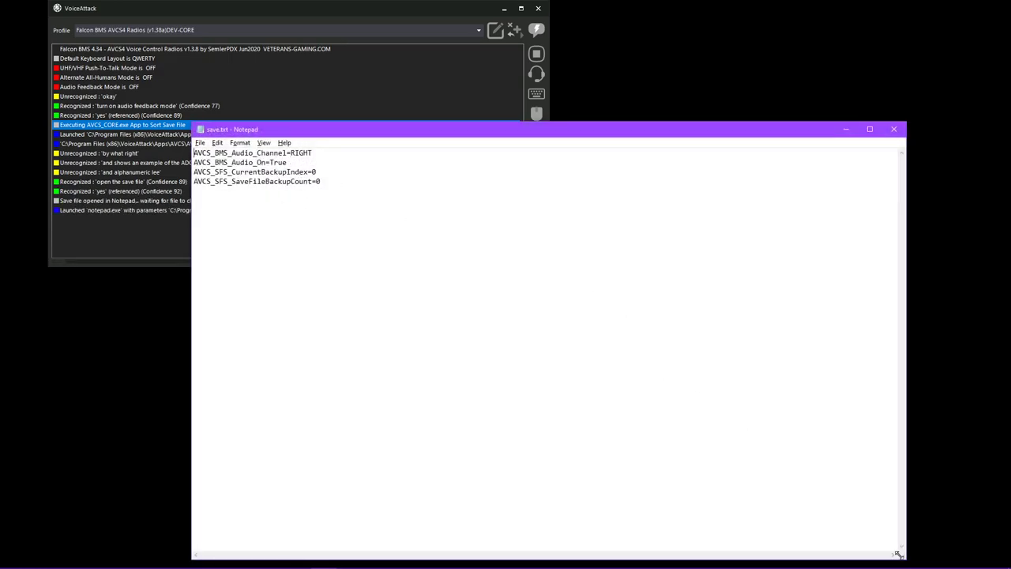
pyautogui.moveTo(899, 555); pyautogui.dragTo(560, 368)
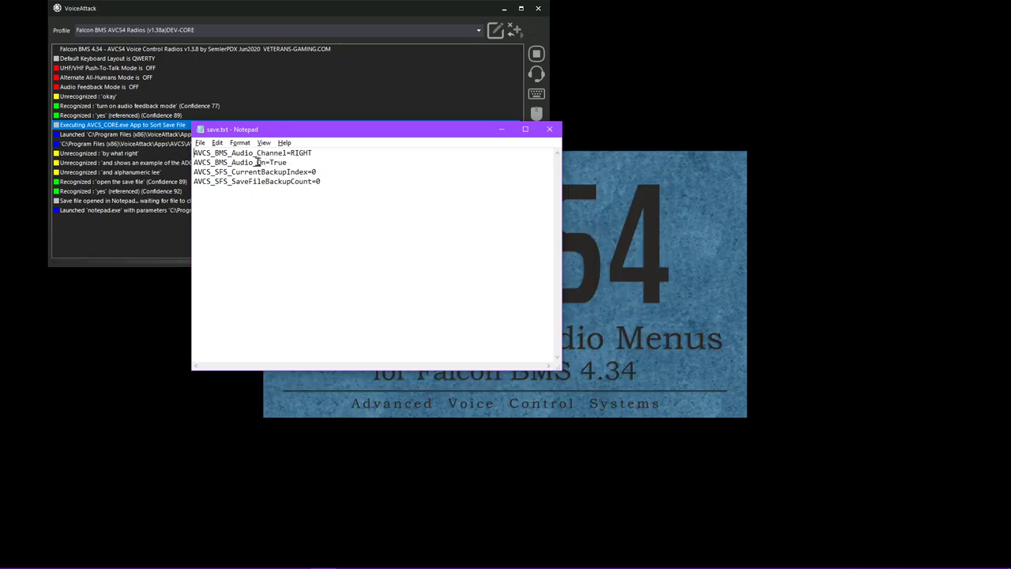
pyautogui.moveTo(287, 162); pyautogui.dragTo(193, 153)
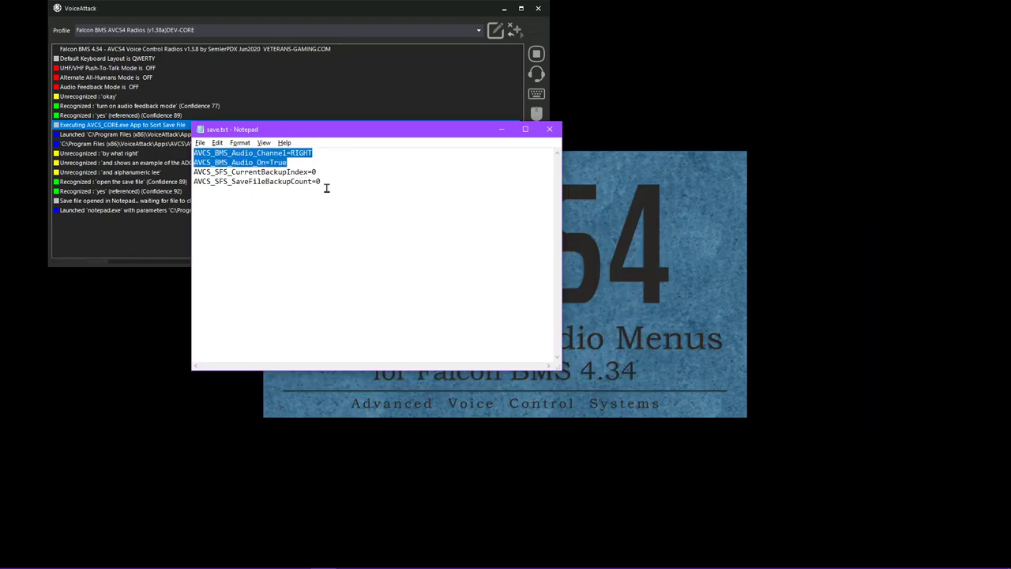
pyautogui.moveTo(325, 187); pyautogui.dragTo(156, 172)
pyautogui.click(305, 164)
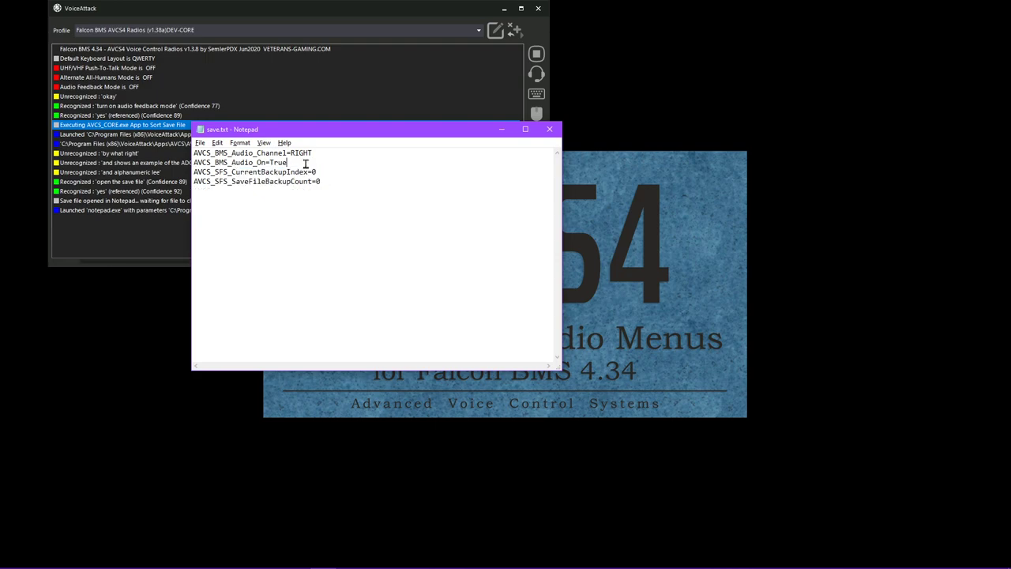
pyautogui.click(332, 157)
pyautogui.click(550, 130)
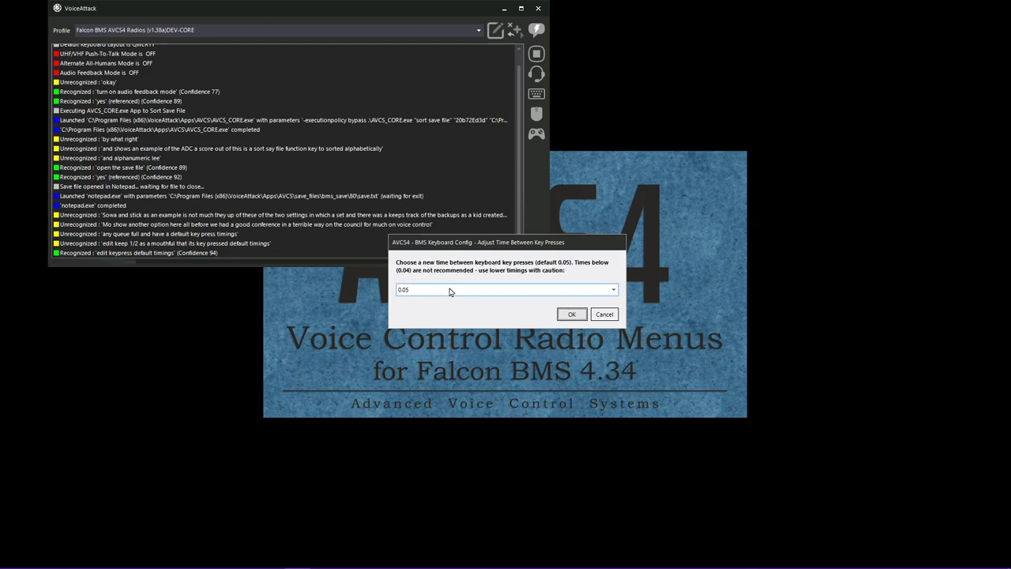
# - Set the time between keyboard key presses to 0.05, after trying 0.04
pyautogui.click(419, 289)
pyautogui.click(417, 339)
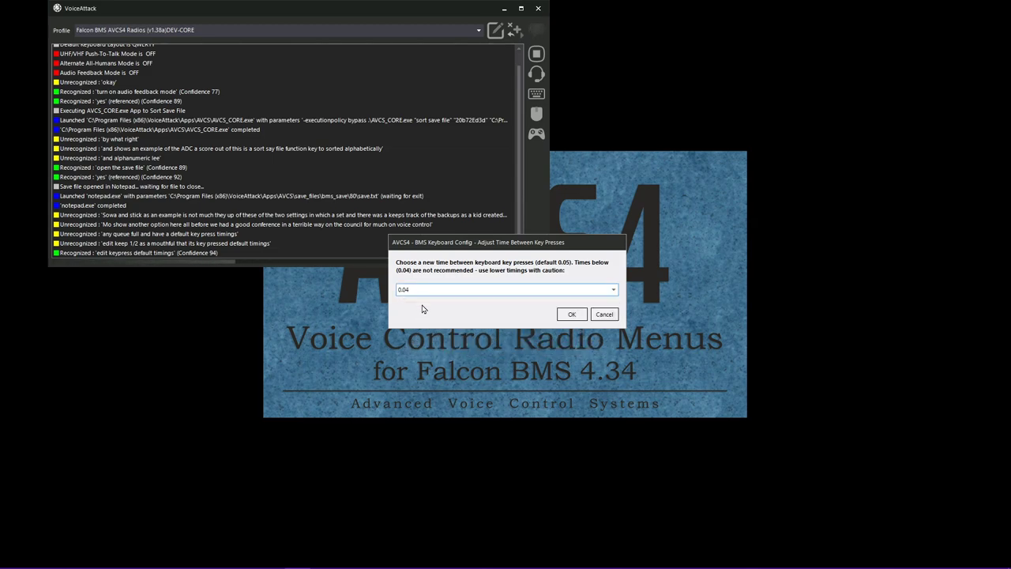
pyautogui.click(431, 290)
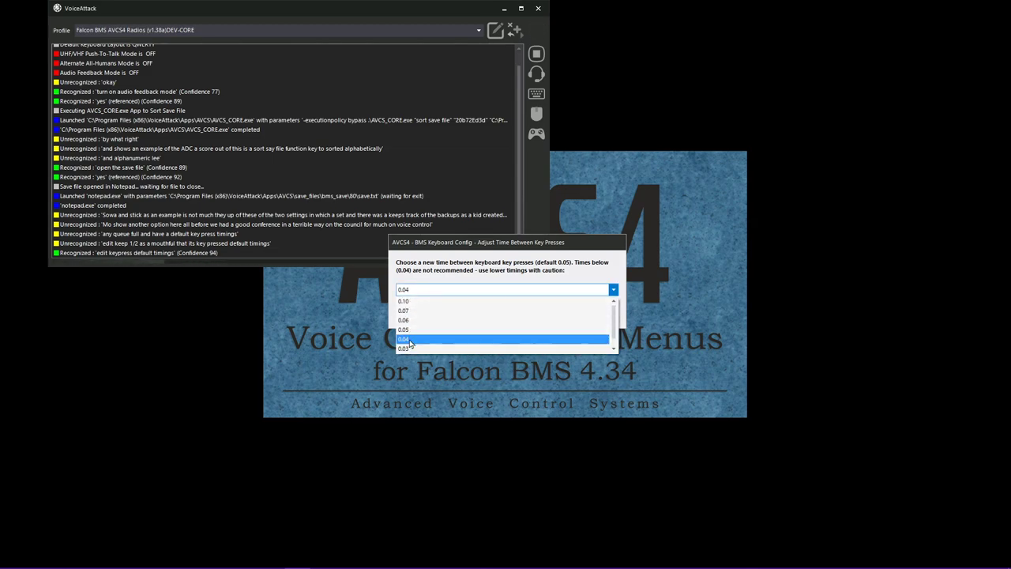
pyautogui.scroll(-1, 407, 345)
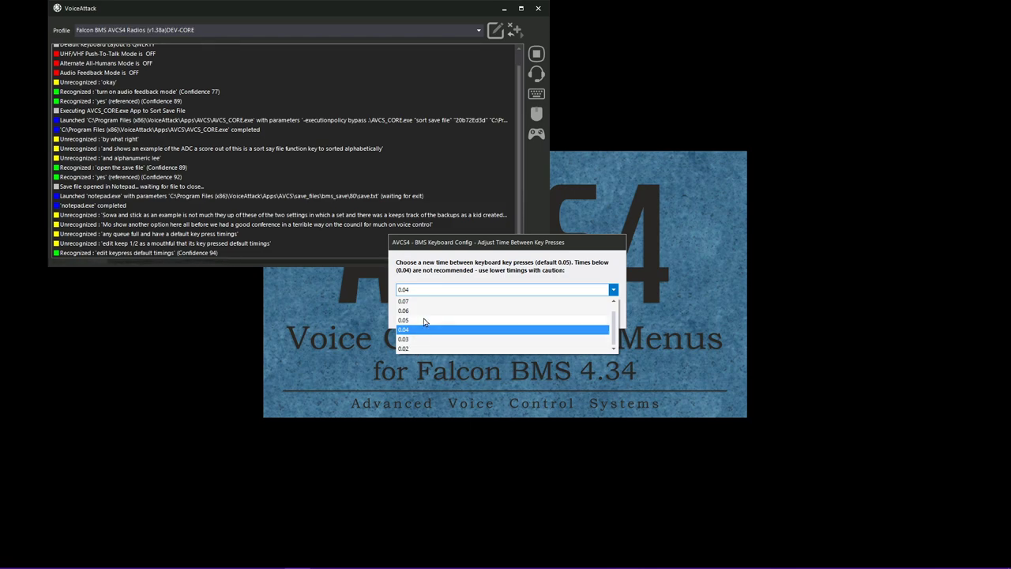
pyautogui.click(419, 320)
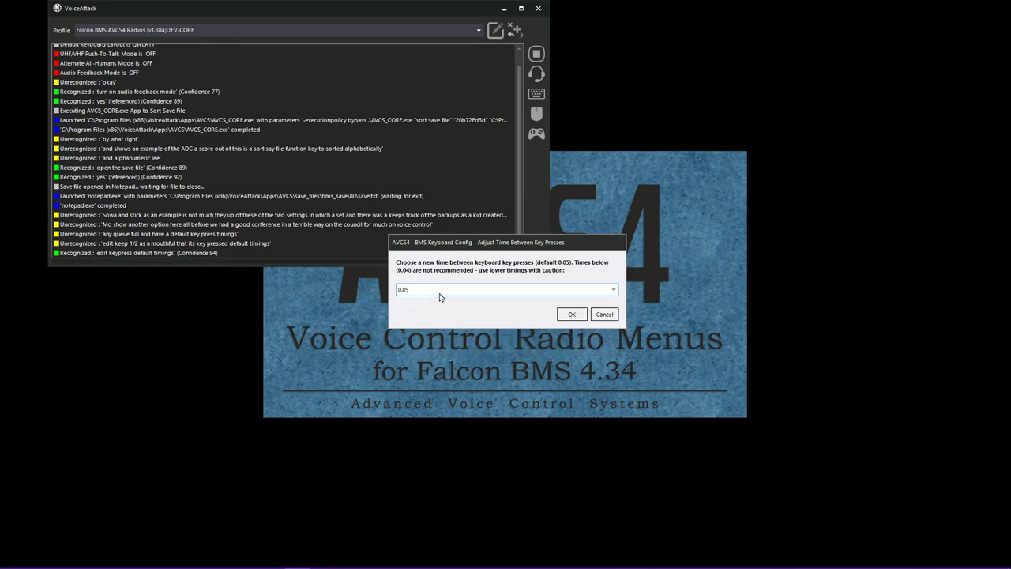
pyautogui.click(440, 296)
pyautogui.click(440, 296)
pyautogui.click(572, 314)
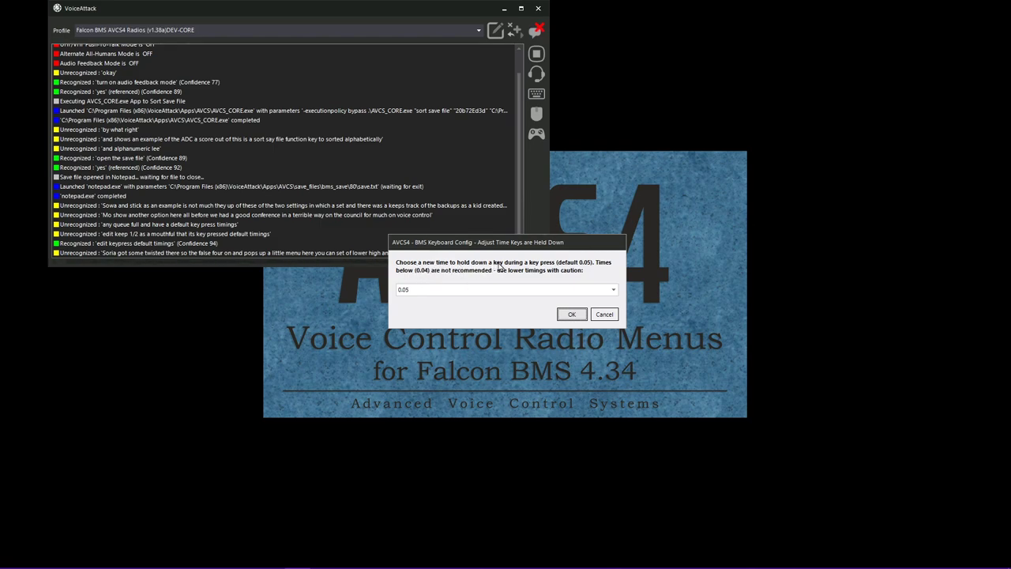
# - Accept 0.05 as the time keys are held down during a key press
pyautogui.click(448, 291)
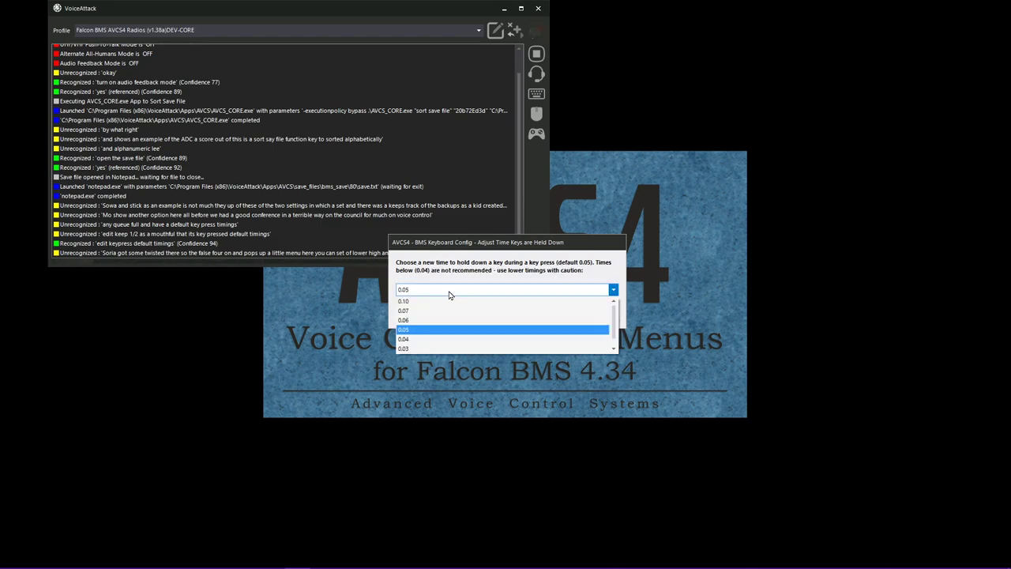
pyautogui.click(448, 294)
pyautogui.click(571, 314)
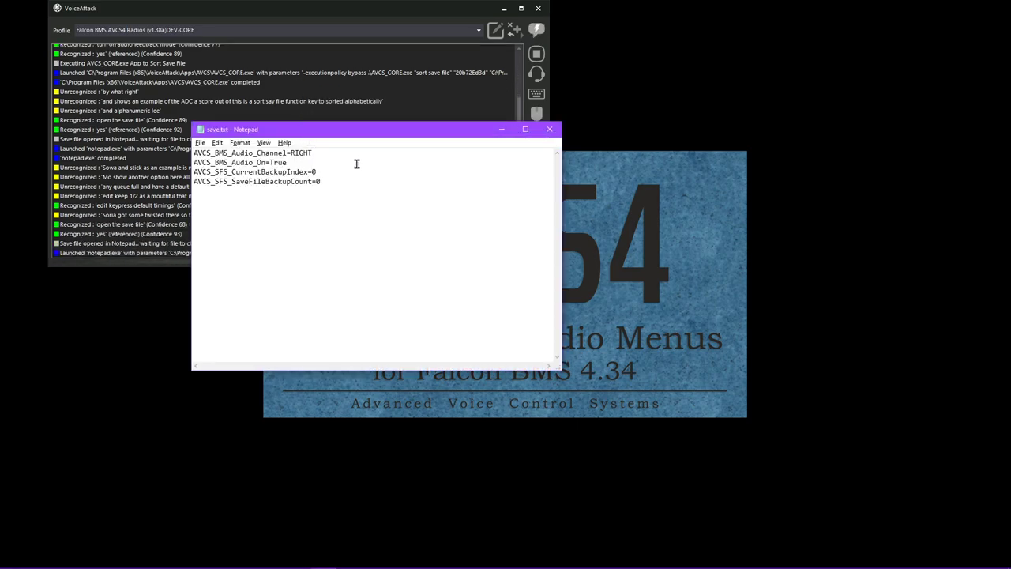
# - Close save.txt and examine the recognized voice commands for clearing the errors log
pyautogui.click(550, 129)
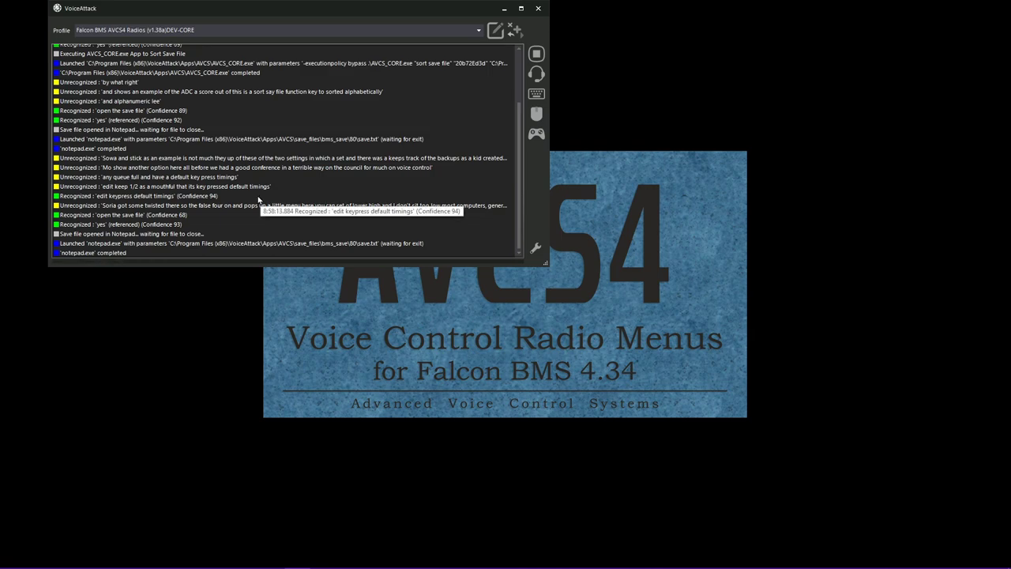
pyautogui.click(190, 224)
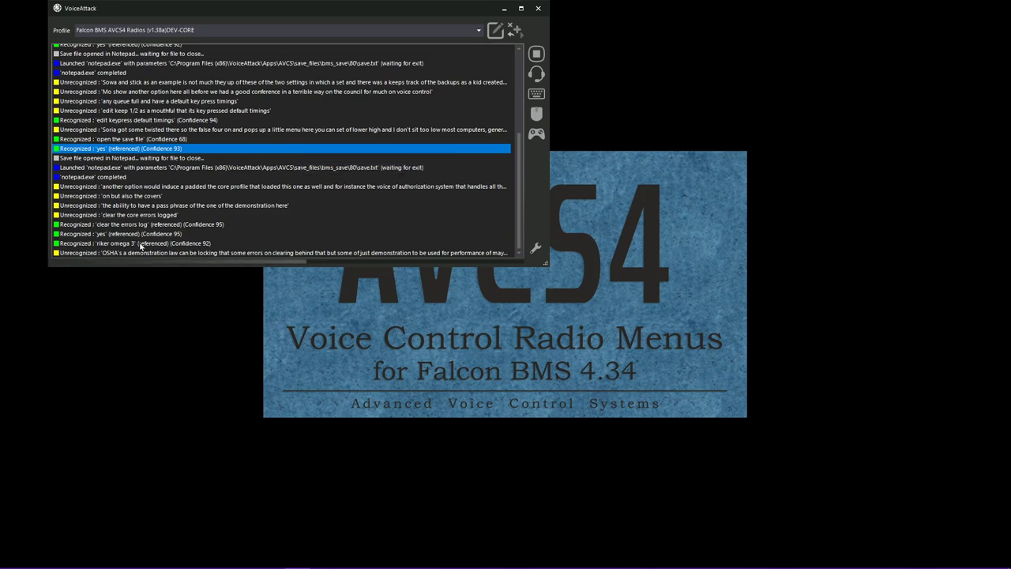
pyautogui.click(184, 234)
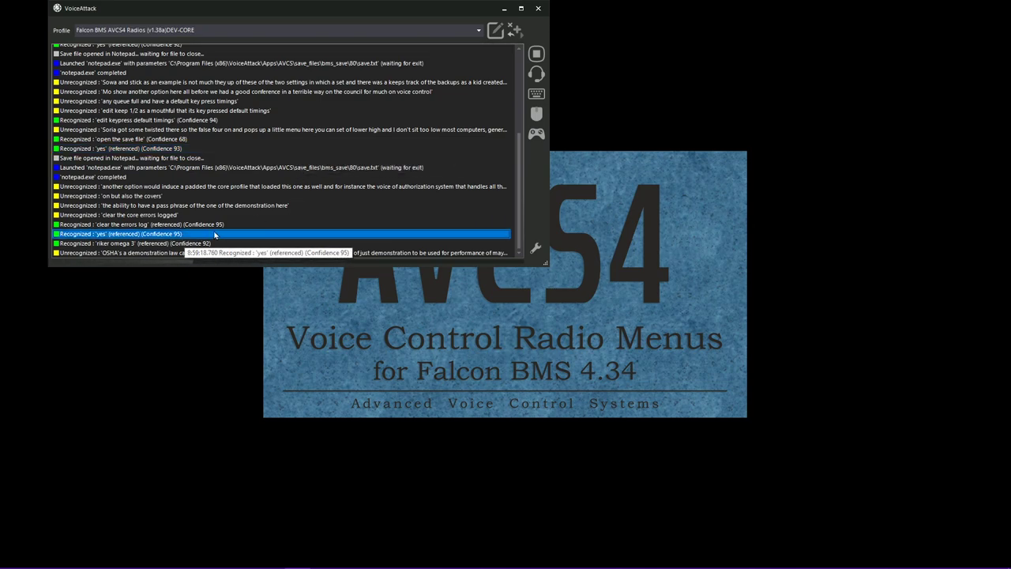
pyautogui.click(295, 225)
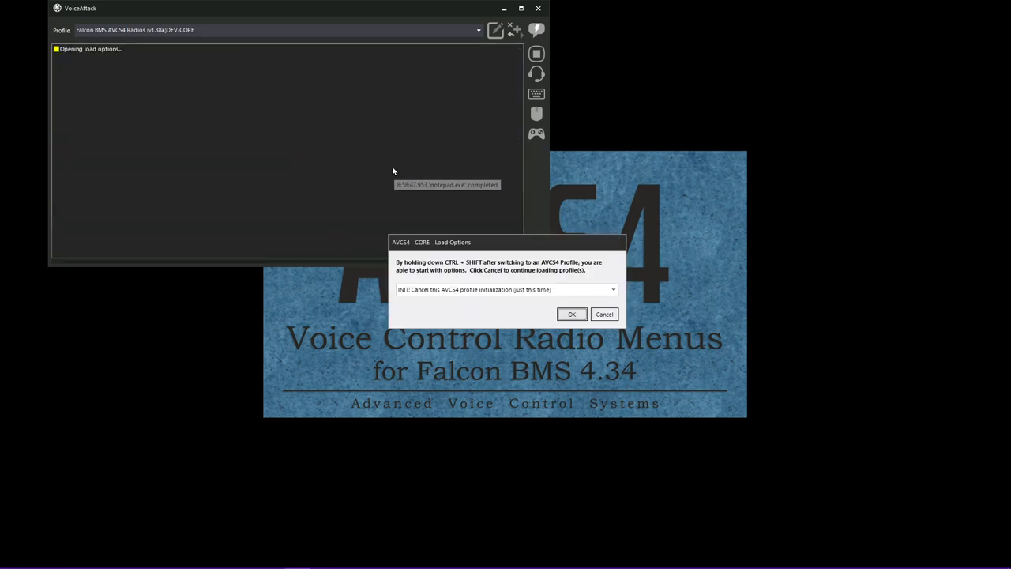
# - Look through the initialization and profile load options and open the Advanced Configuration Options & Updates Control Menu
pyautogui.click(614, 292)
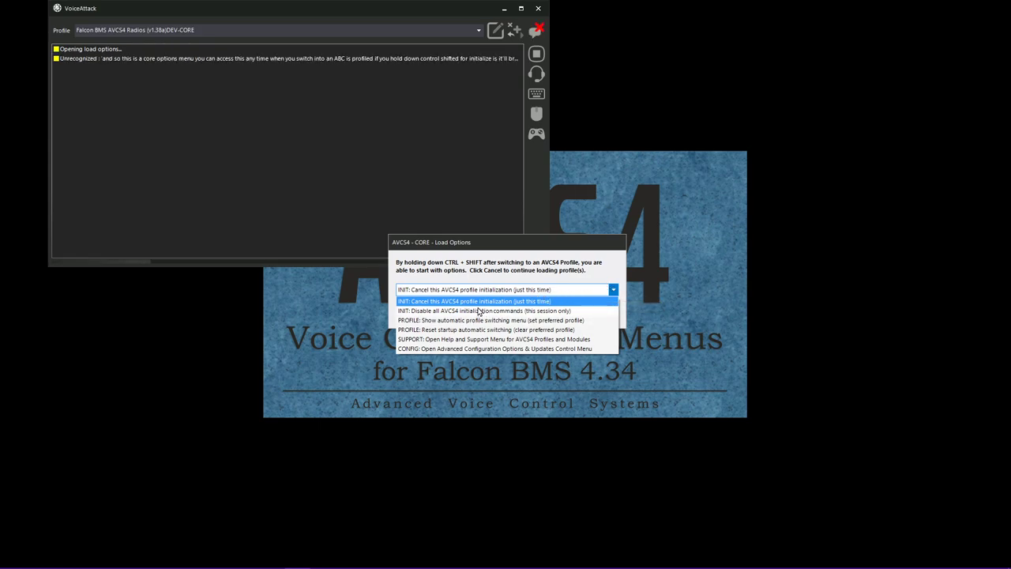
pyautogui.click(479, 311)
pyautogui.click(514, 291)
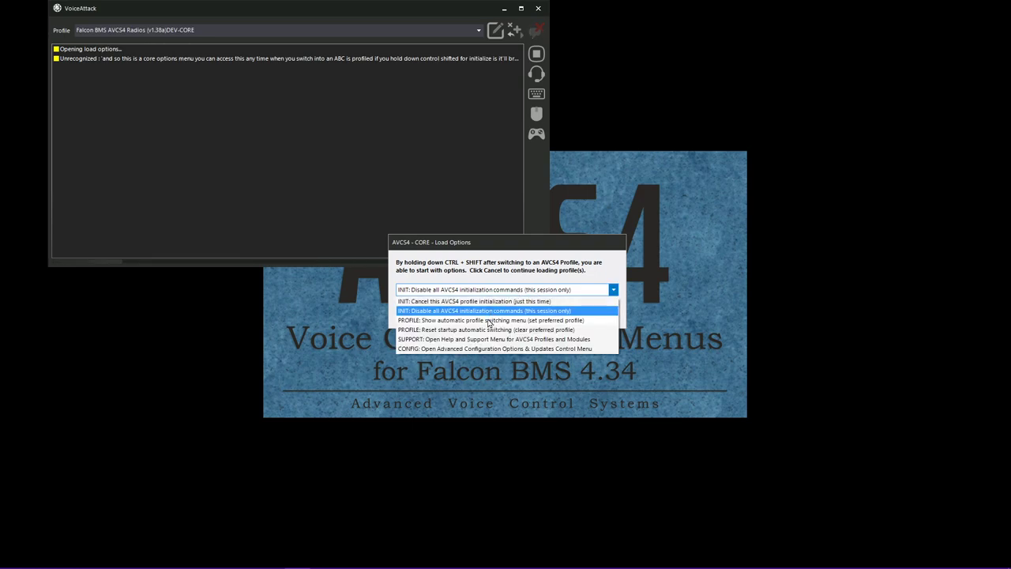
pyautogui.click(489, 320)
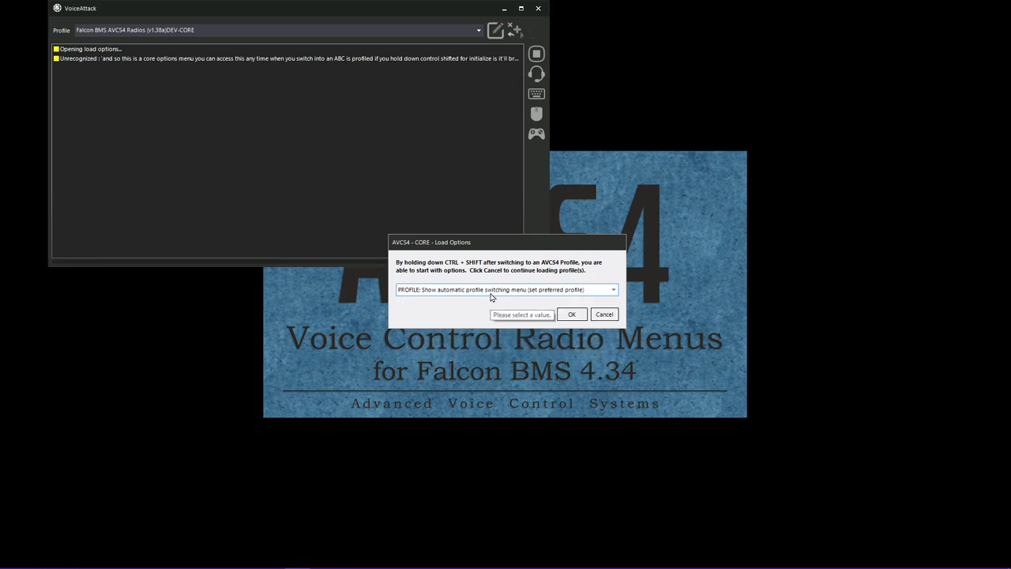
pyautogui.click(491, 294)
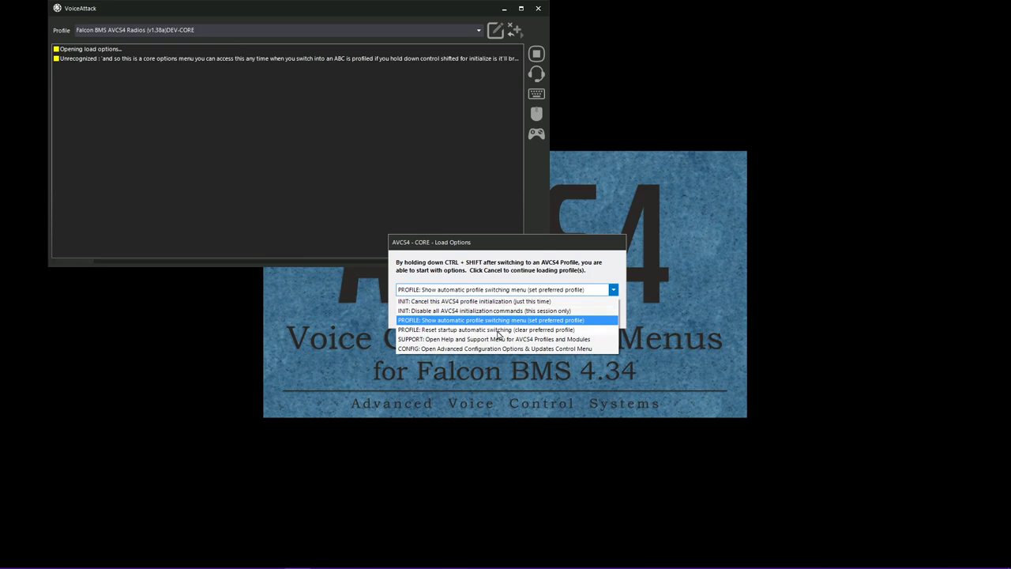
pyautogui.click(497, 330)
pyautogui.click(509, 292)
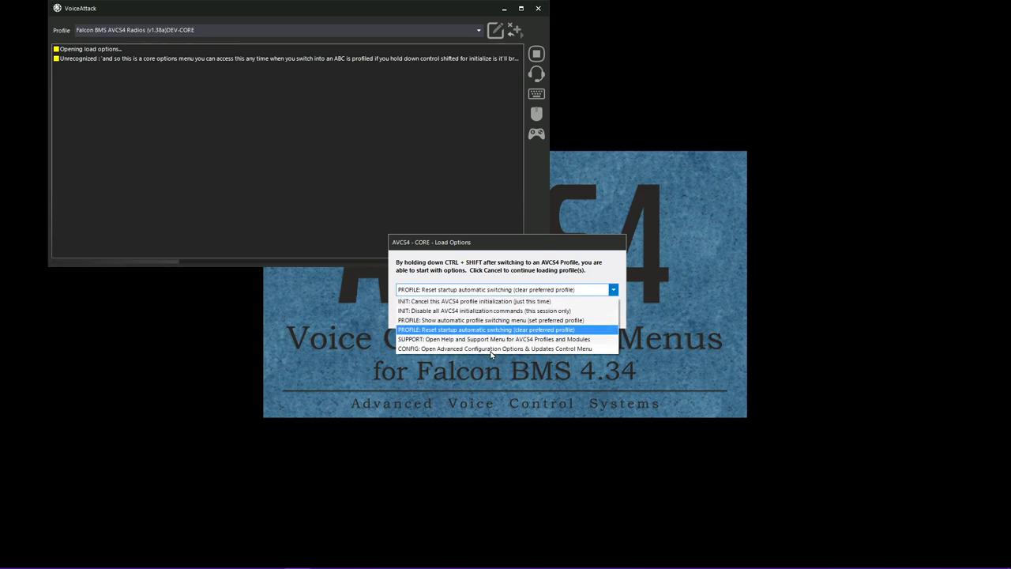
pyautogui.click(490, 349)
pyautogui.click(572, 314)
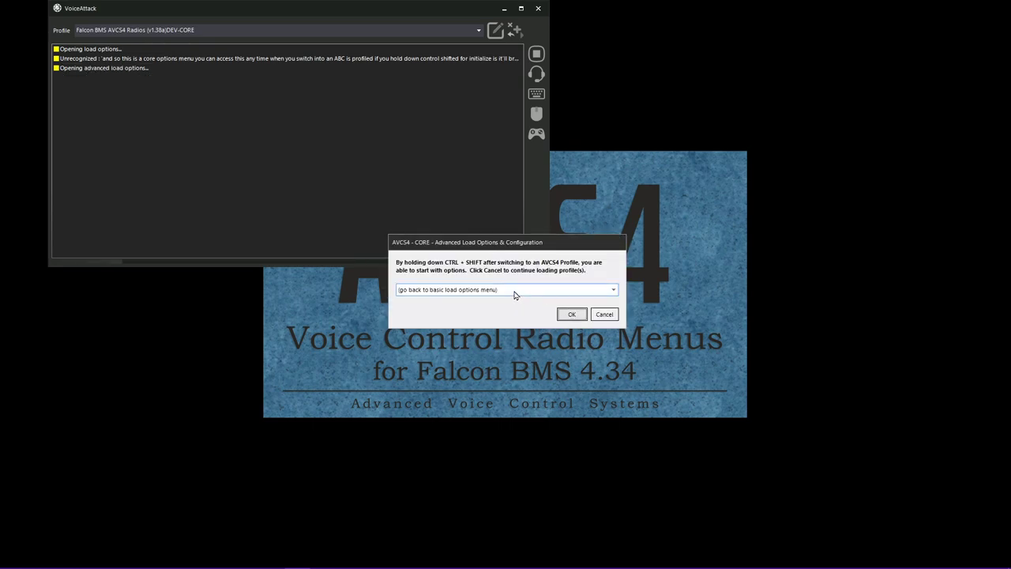
# - Look through the advanced load options for minor update prompts and minor update version rollback
pyautogui.click(514, 291)
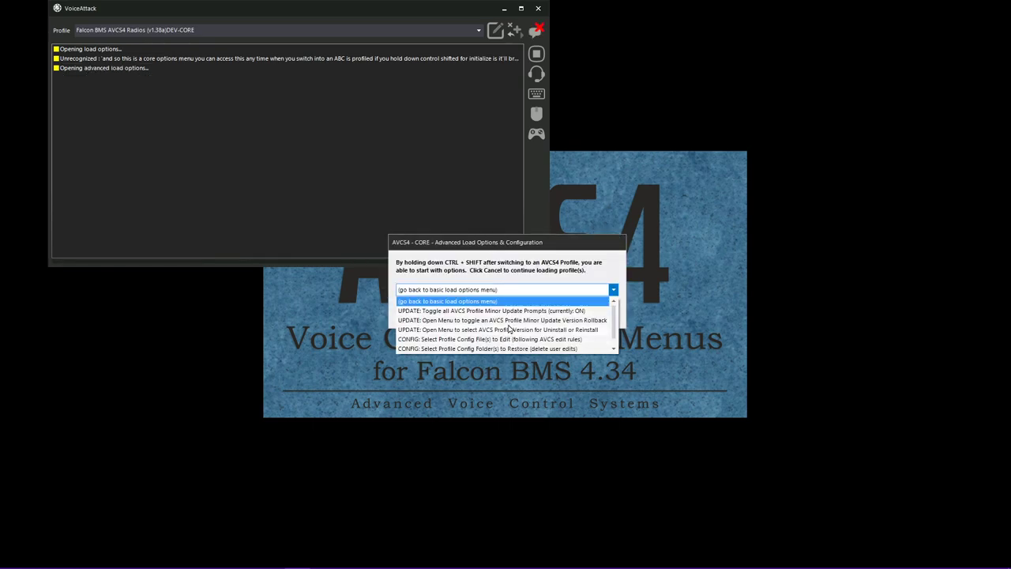
pyautogui.click(511, 311)
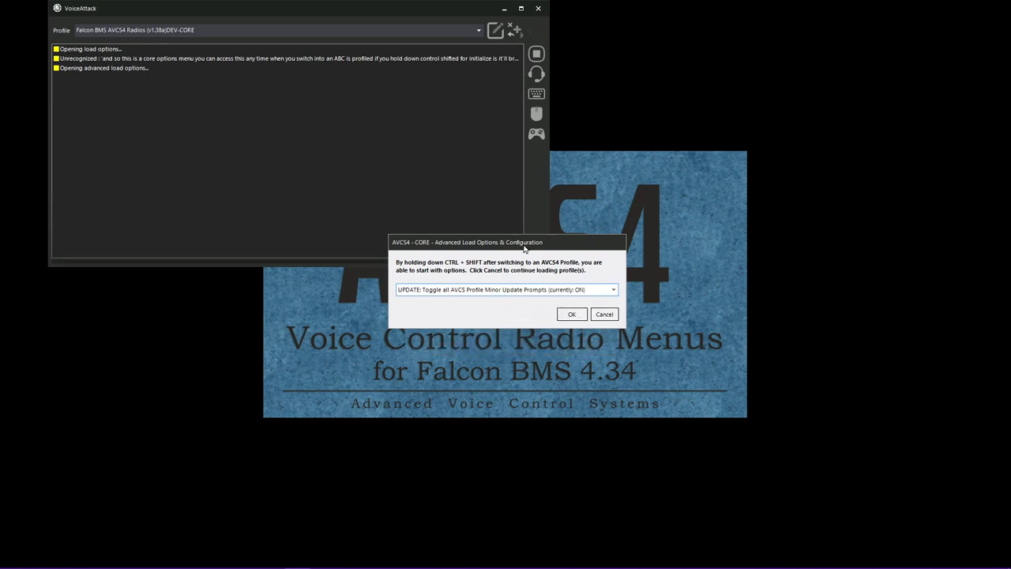
pyautogui.moveTo(526, 246); pyautogui.dragTo(475, 240)
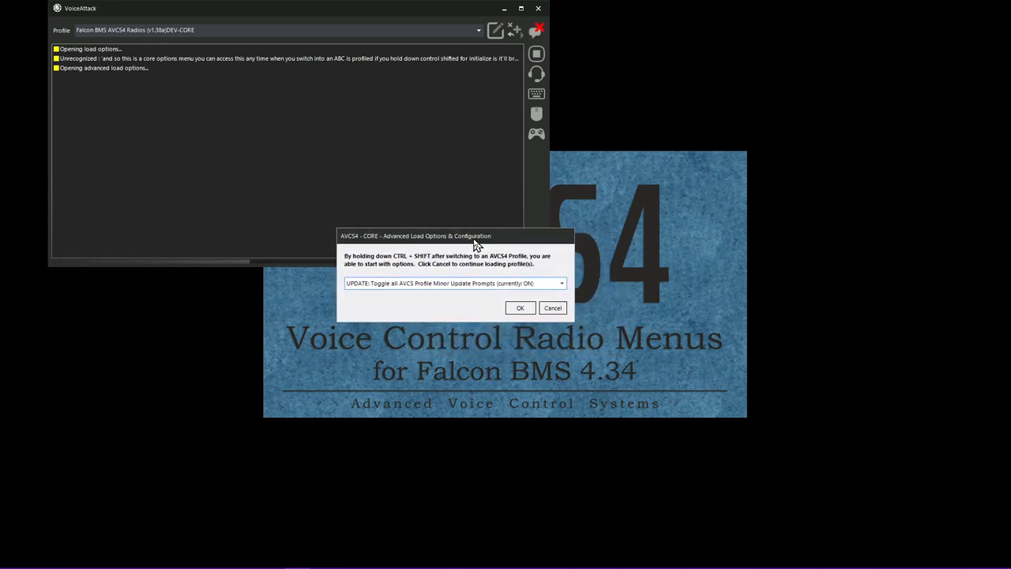
pyautogui.click(456, 286)
pyautogui.click(432, 315)
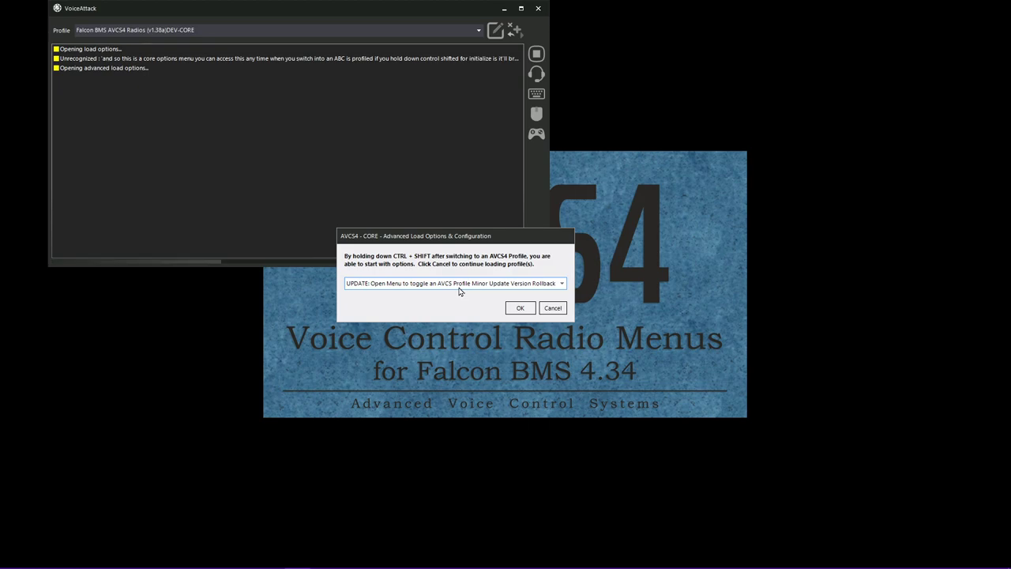
# - Choose the advanced option to select profile config files to edit following AVCS edit rules
pyautogui.click(456, 286)
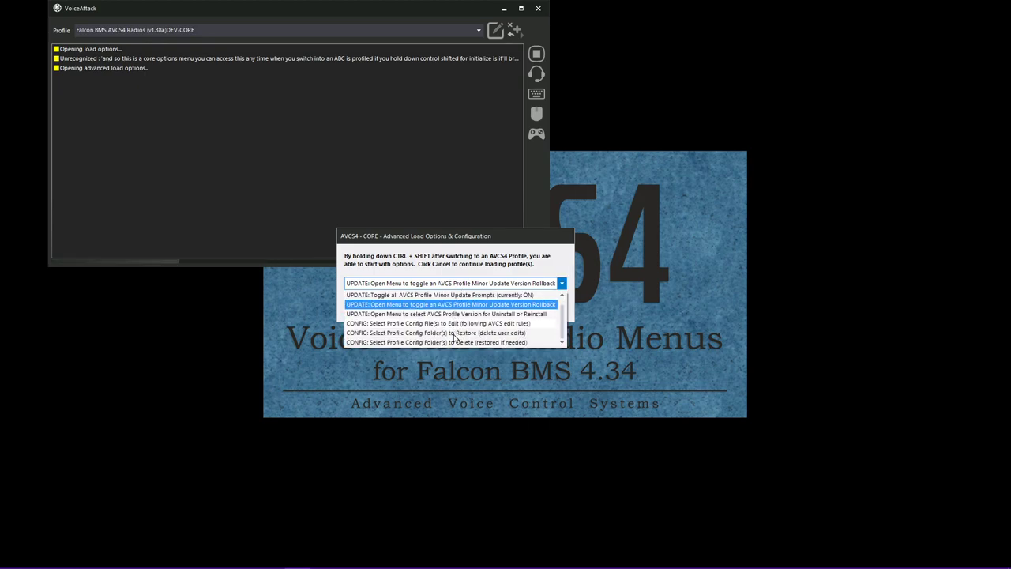
pyautogui.click(456, 331)
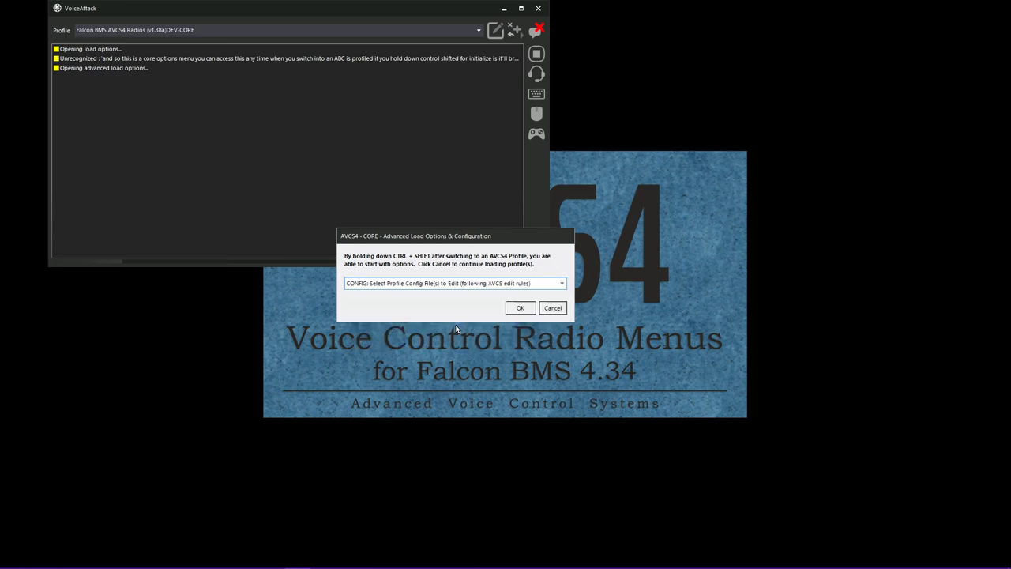
pyautogui.click(514, 286)
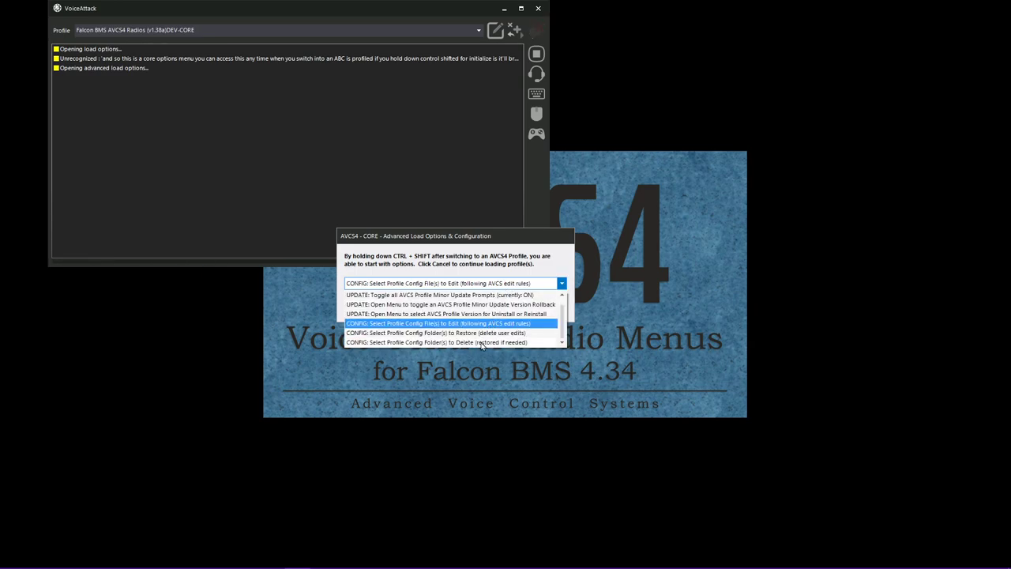
pyautogui.click(513, 280)
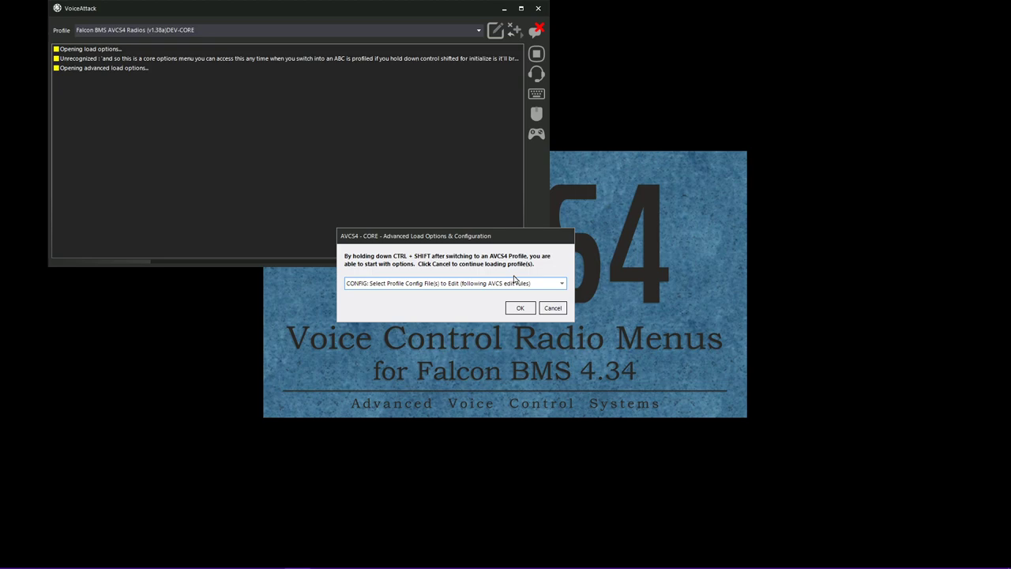
pyautogui.click(518, 308)
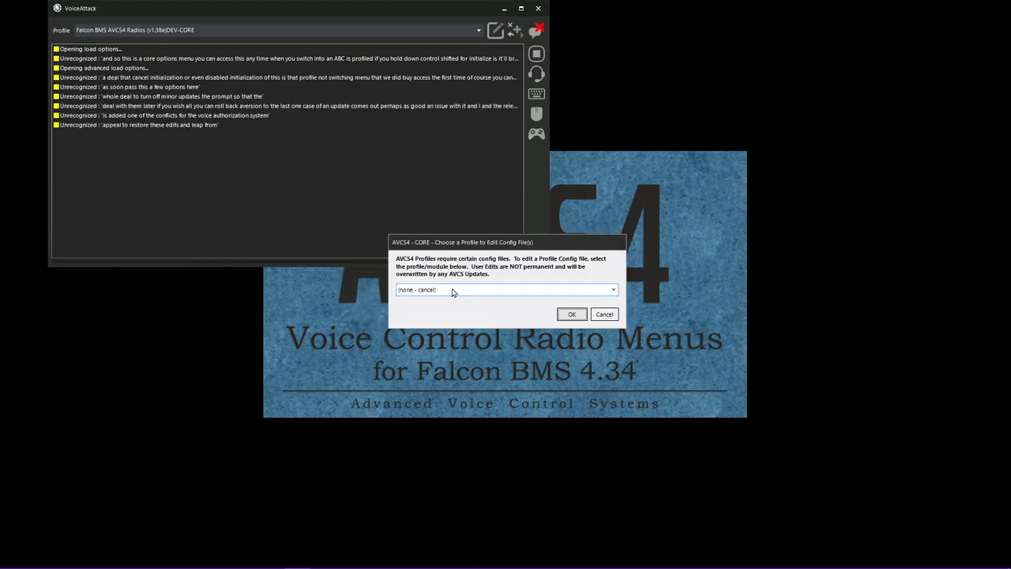
# - Open the config files of the VAS profile's current alpha build for editing
pyautogui.click(447, 292)
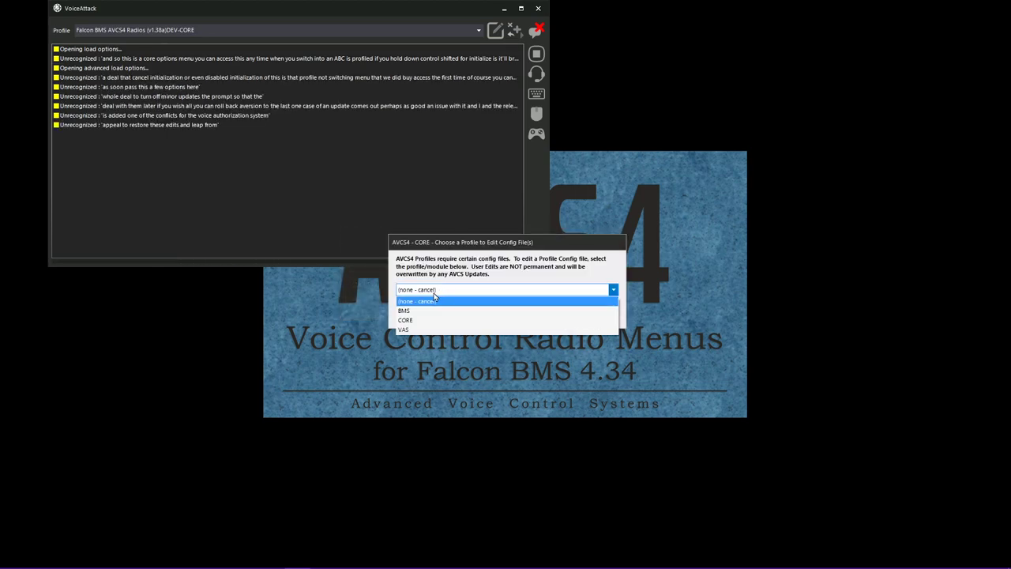
pyautogui.click(403, 333)
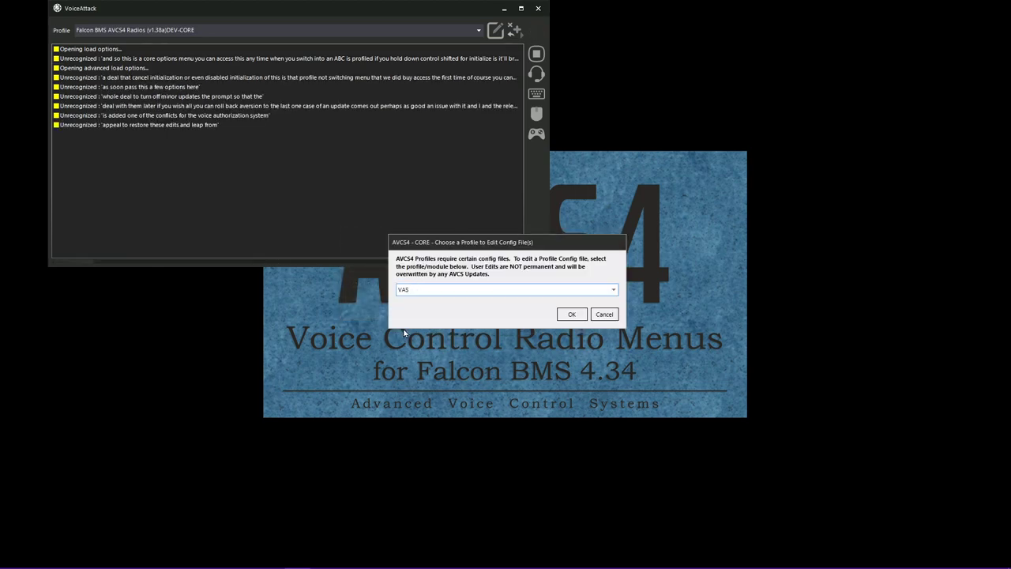
pyautogui.click(572, 315)
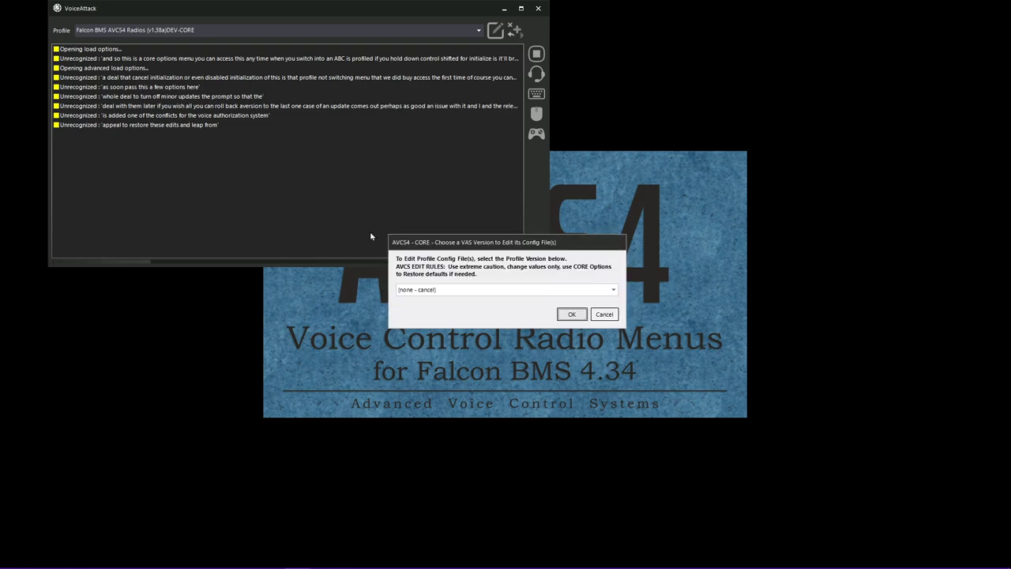
pyautogui.click(456, 290)
pyautogui.click(448, 323)
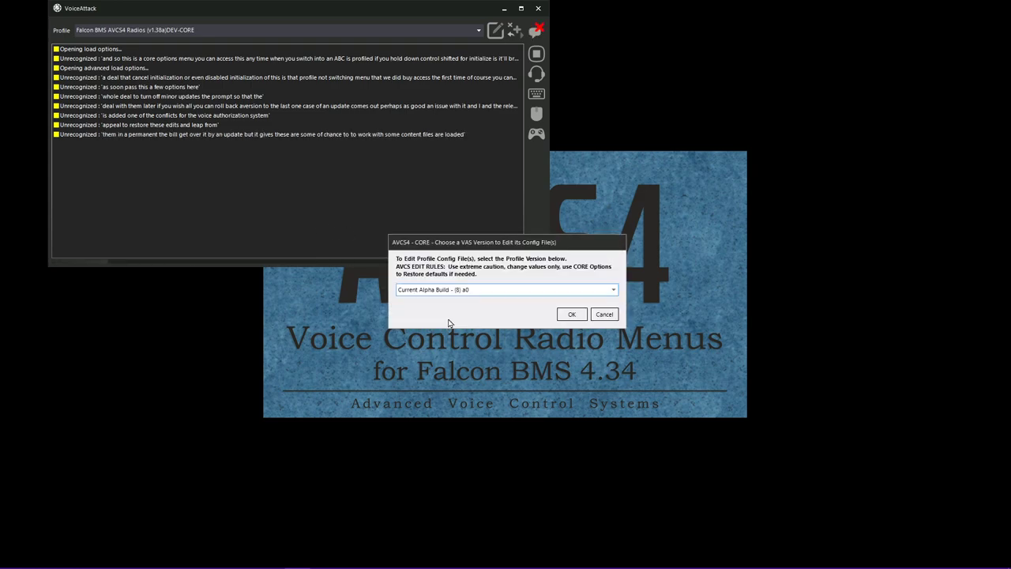
pyautogui.click(580, 317)
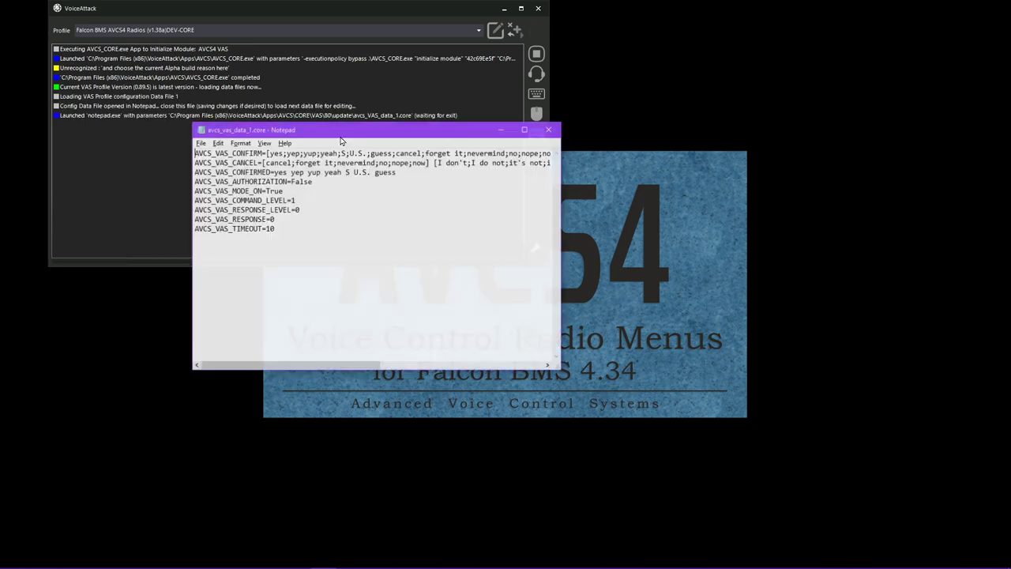
# - Widen the avcs_vas_data_1.core window and examine the AVCS_VAS_CONFIRM and AVCS_VAS_CONFIRMED phrase lines
pyautogui.moveTo(562, 196); pyautogui.dragTo(915, 190)
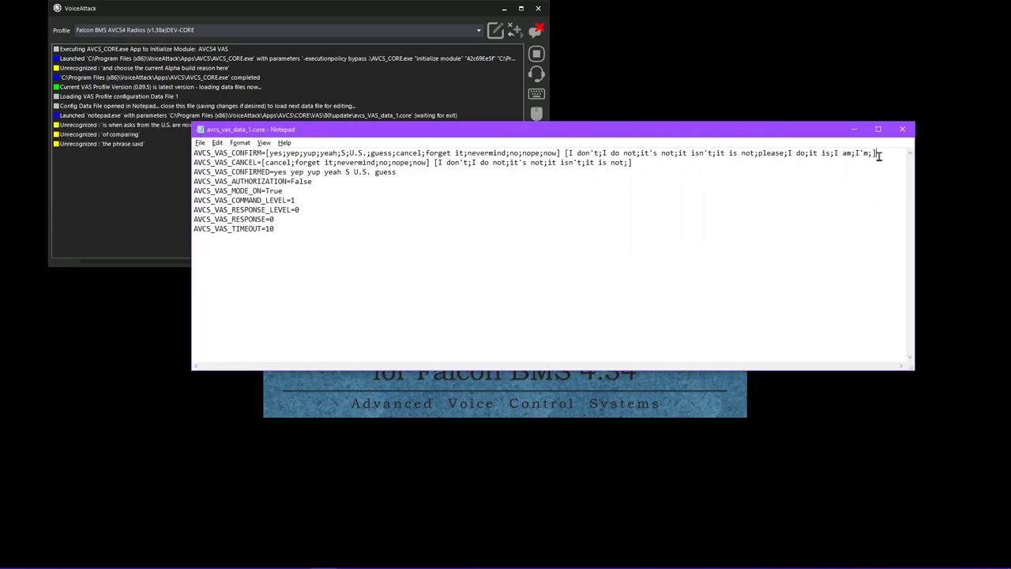
pyautogui.moveTo(879, 155); pyautogui.dragTo(197, 156)
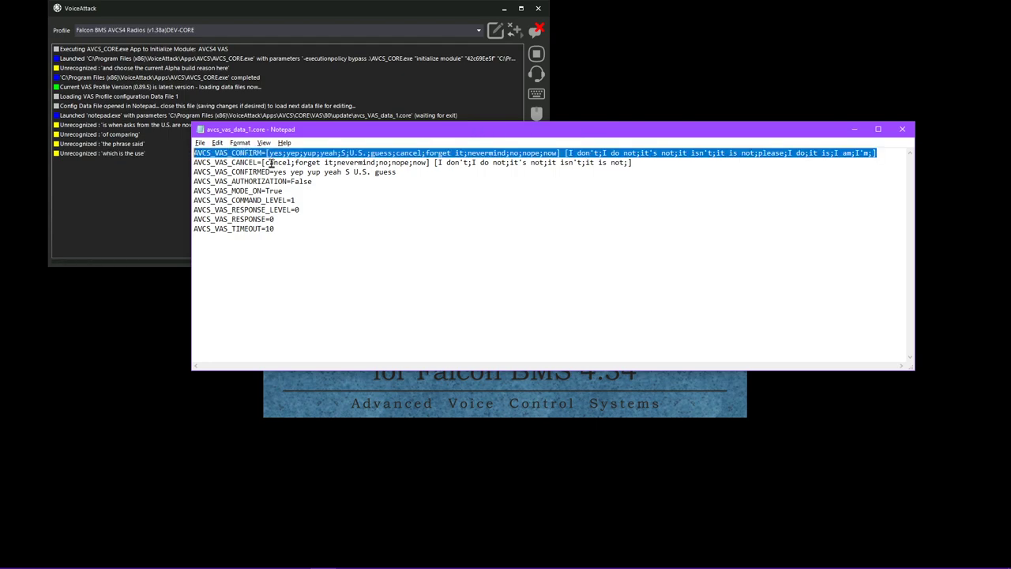
pyautogui.moveTo(396, 173); pyautogui.dragTo(196, 173)
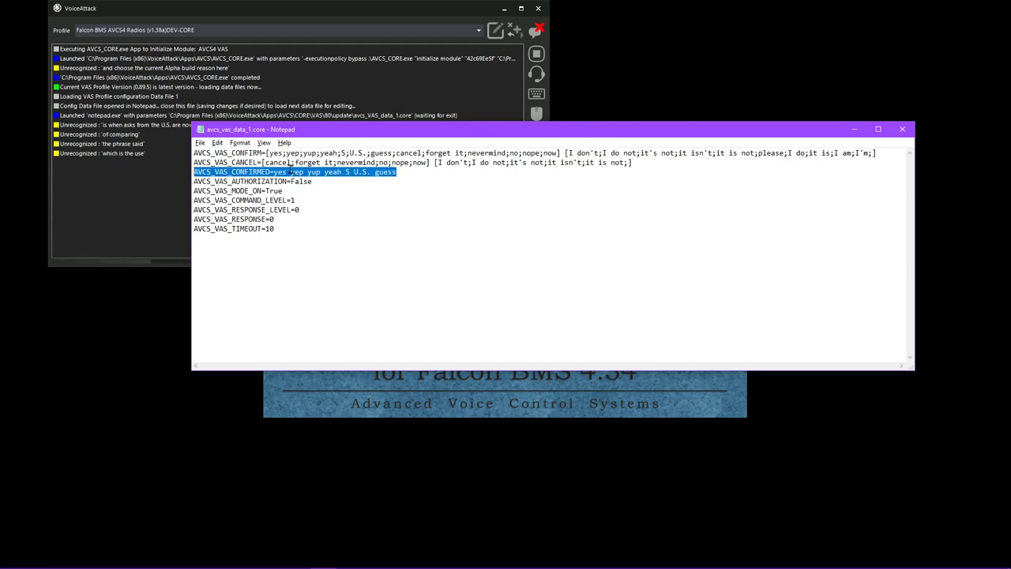
# - Add "roger" to the AVCS_VAS_CONFIRMED and AVCS_VAS_CONFIRM phrases, save the file, and close both VAS data files
pyautogui.click(230, 162)
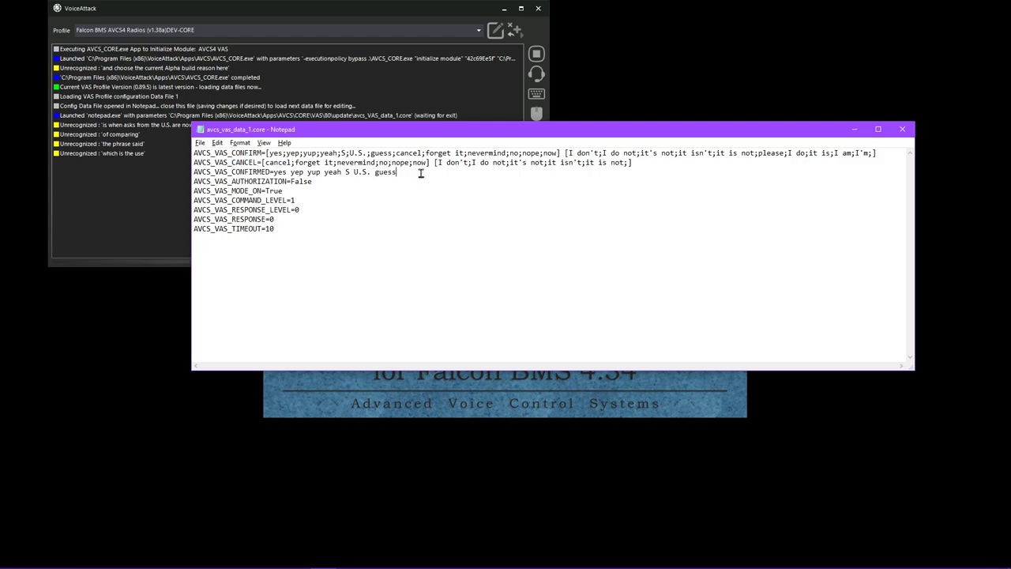
pyautogui.write('roger')
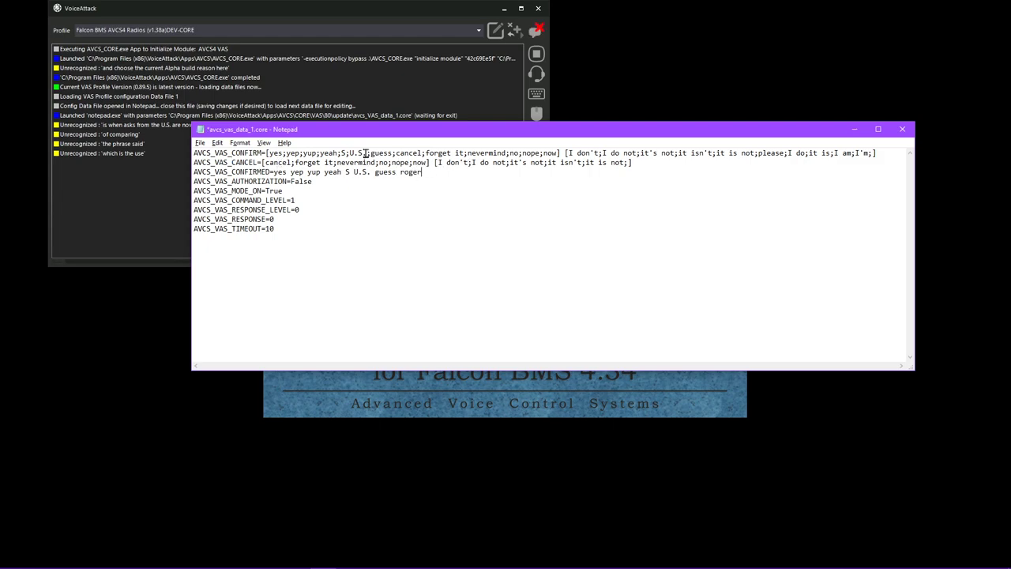
pyautogui.click(371, 152)
pyautogui.write('roger;')
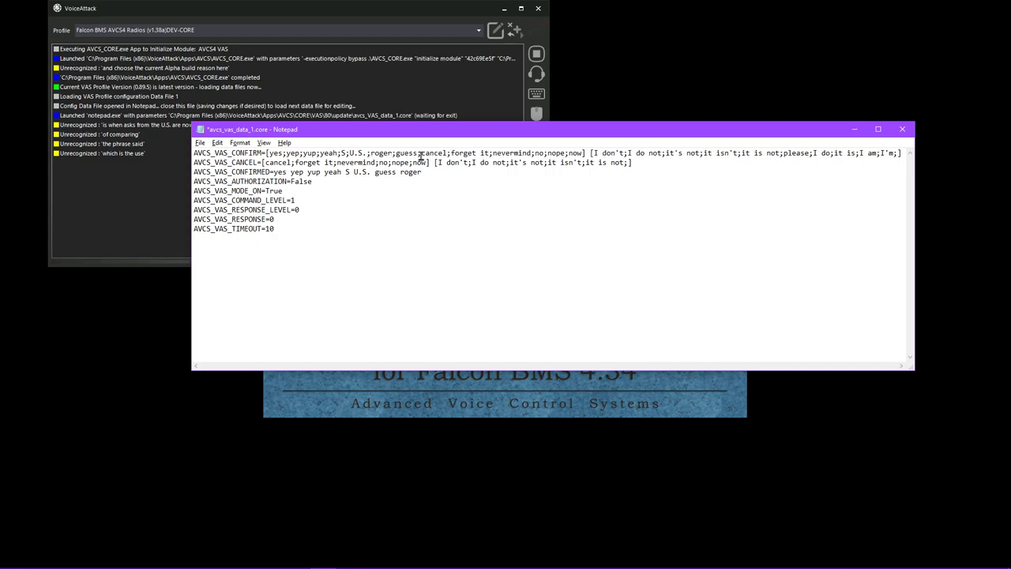
pyautogui.hotkey('ctrl', 's')
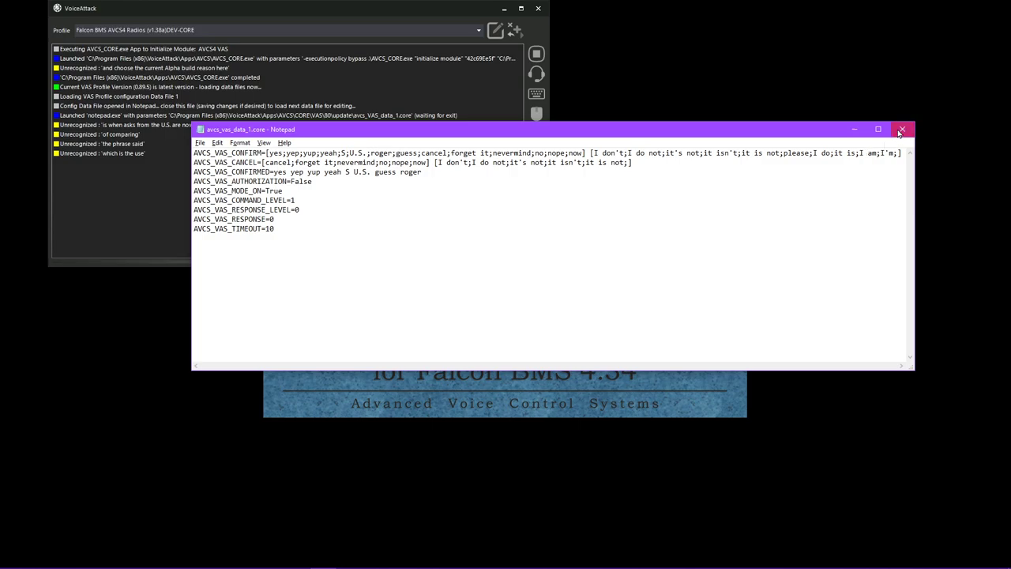
pyautogui.click(902, 129)
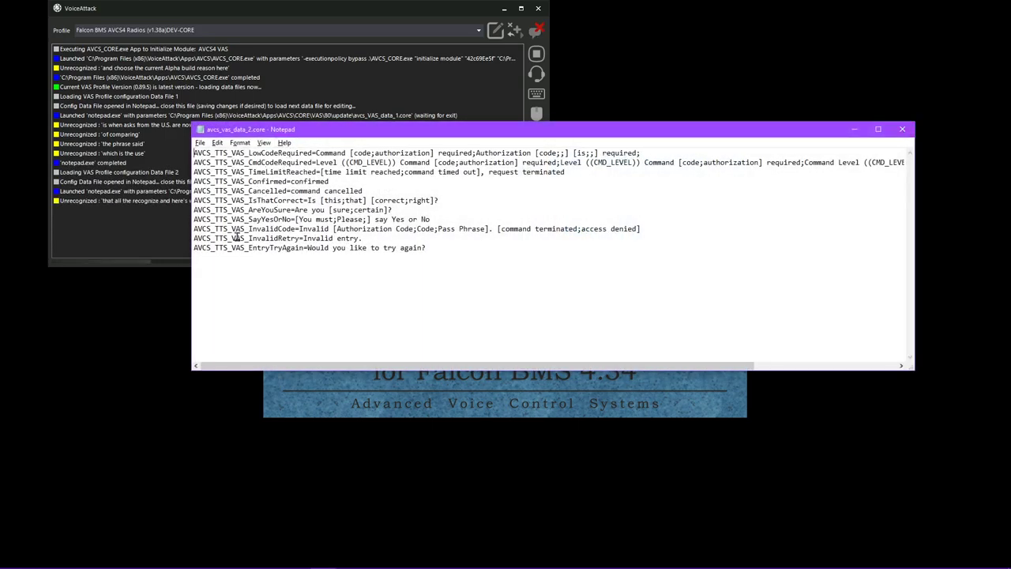
pyautogui.click(904, 132)
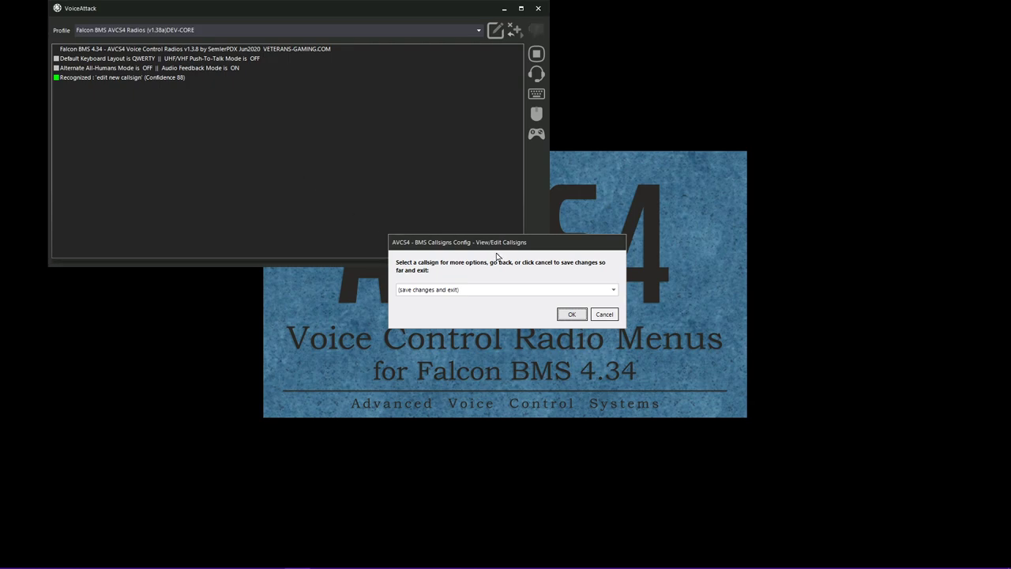
# - Browse the callsign list and open the options for the existing callsign Falcon
pyautogui.click(513, 291)
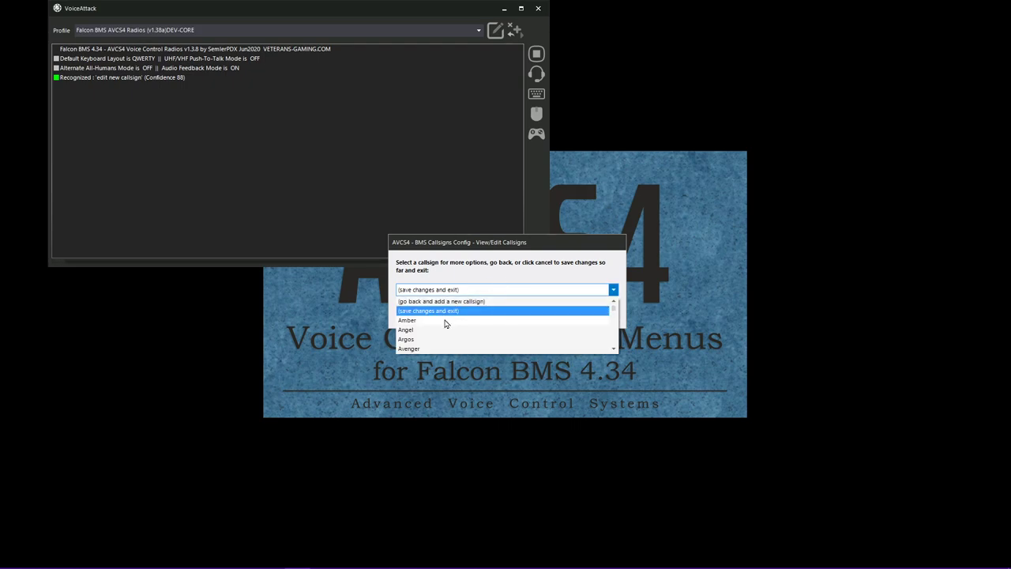
pyautogui.scroll(-8, 452, 333)
pyautogui.scroll(5, 443, 328)
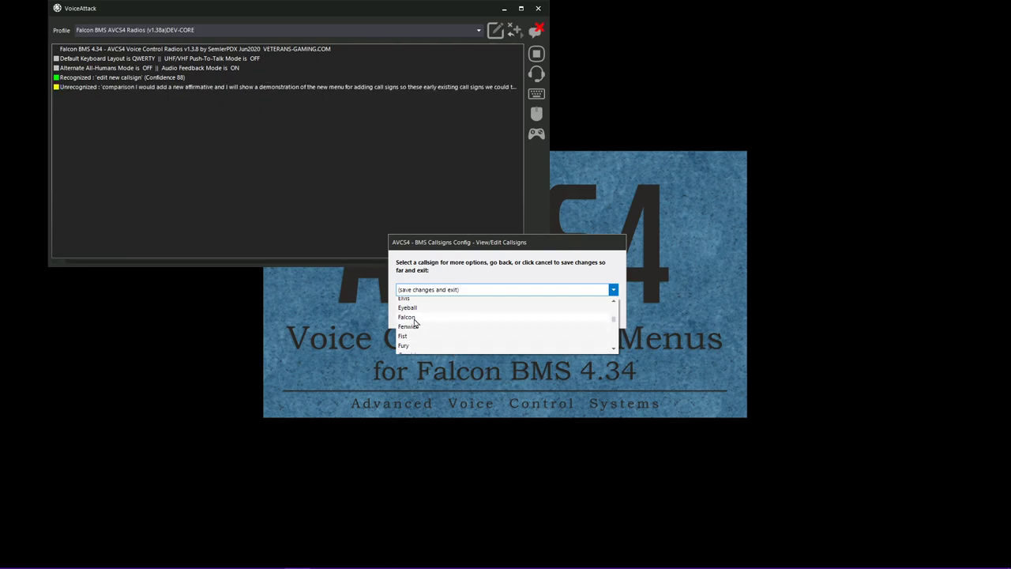
pyautogui.click(415, 318)
pyautogui.press('Return')
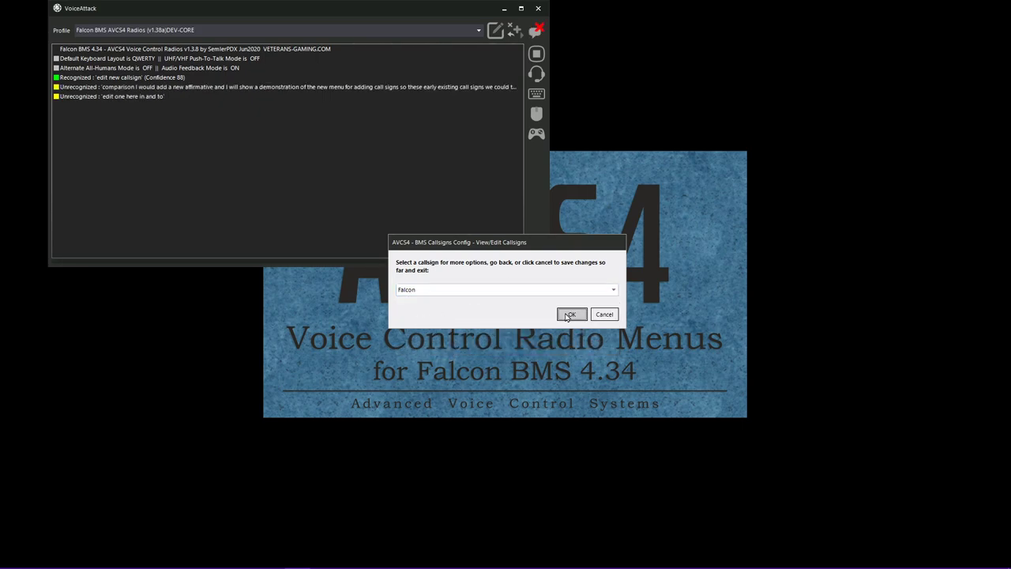
# - Look at the edit and delete options for callsign Falcon, then return to the callsign list
pyautogui.click(472, 290)
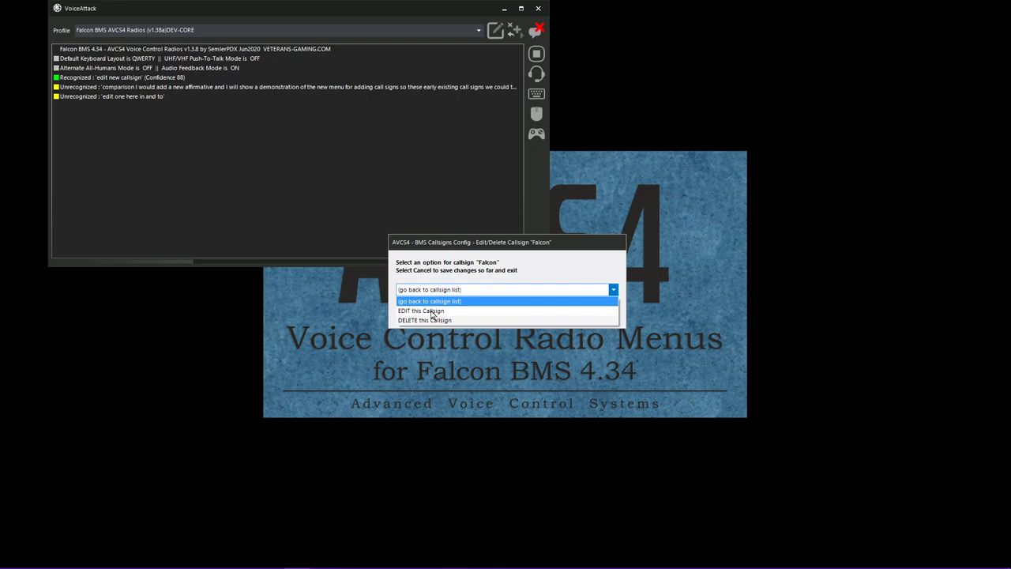
pyautogui.click(434, 310)
pyautogui.click(451, 292)
pyautogui.click(442, 301)
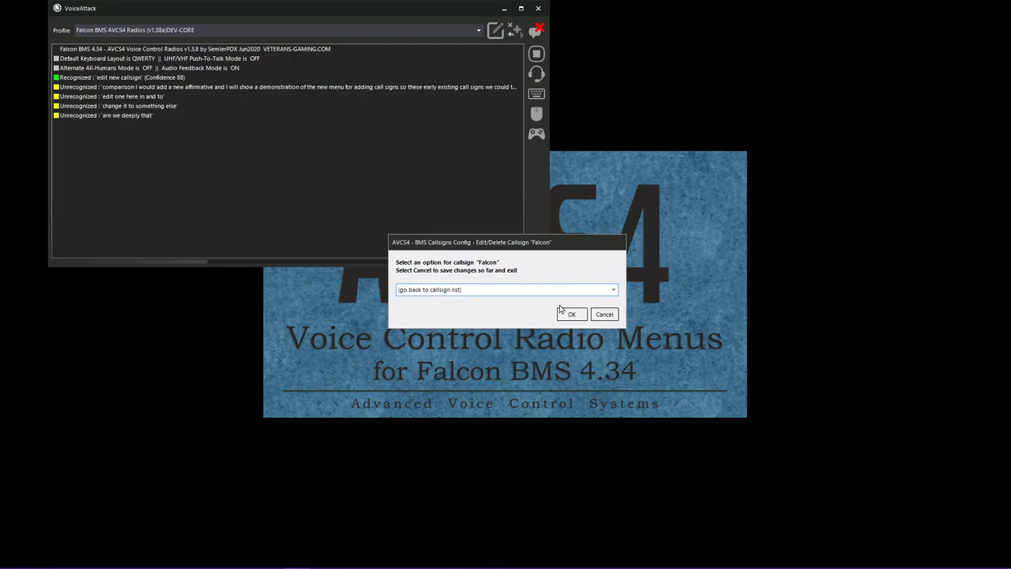
pyautogui.click(569, 313)
# - Go back to adding callsigns and add the new callsign "Brother" to the default list
pyautogui.click(446, 290)
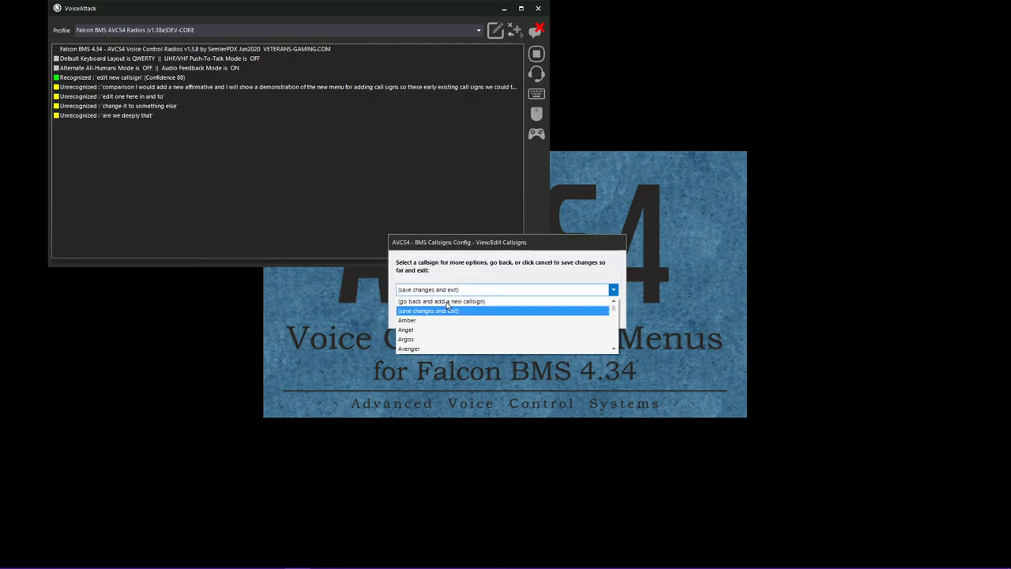
pyautogui.click(448, 299)
pyautogui.click(569, 314)
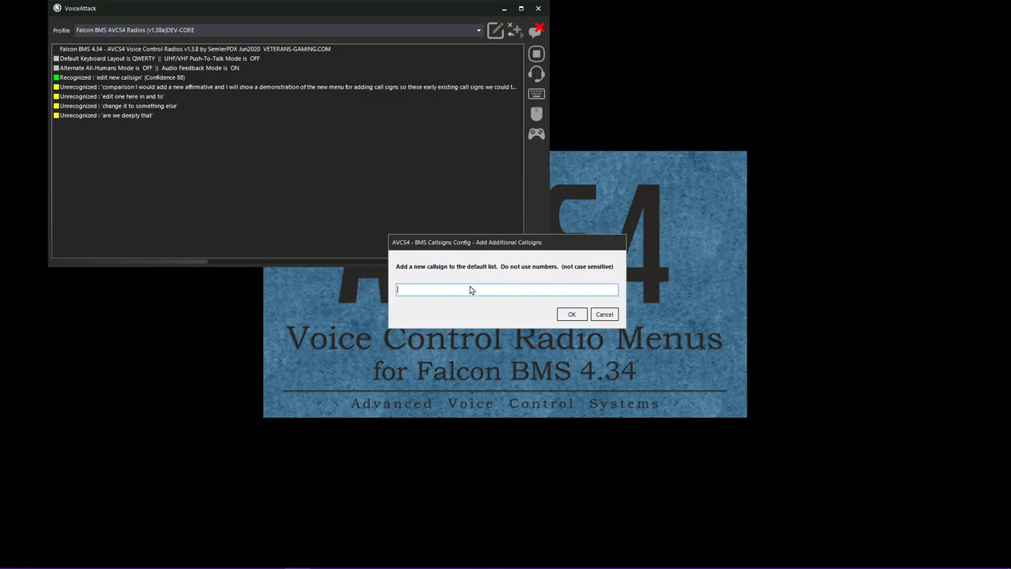
pyautogui.write('Brother')
pyautogui.click(564, 316)
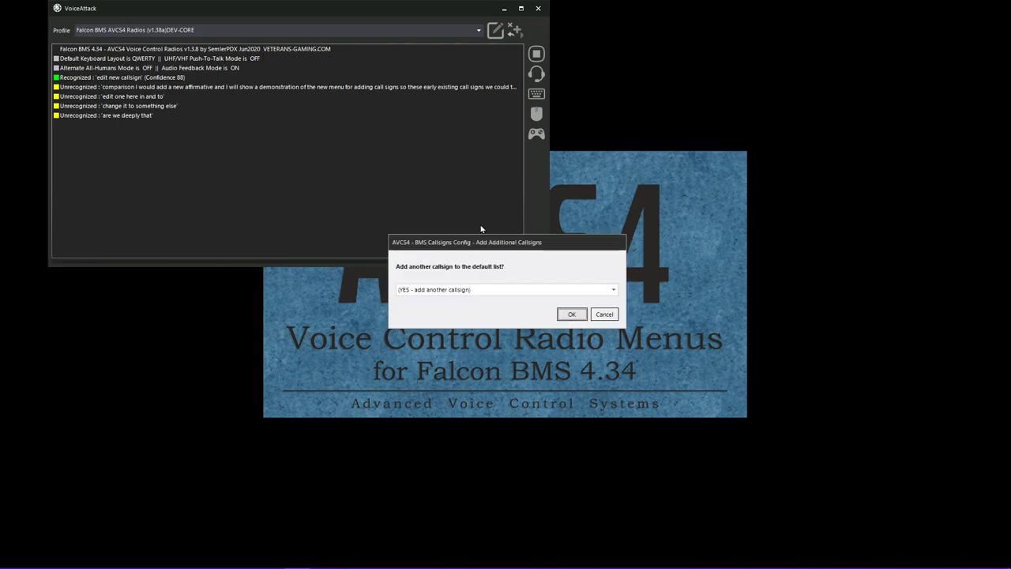
# - Choose to view the full callsign list and expand it to check the newly added callsign
pyautogui.click(478, 290)
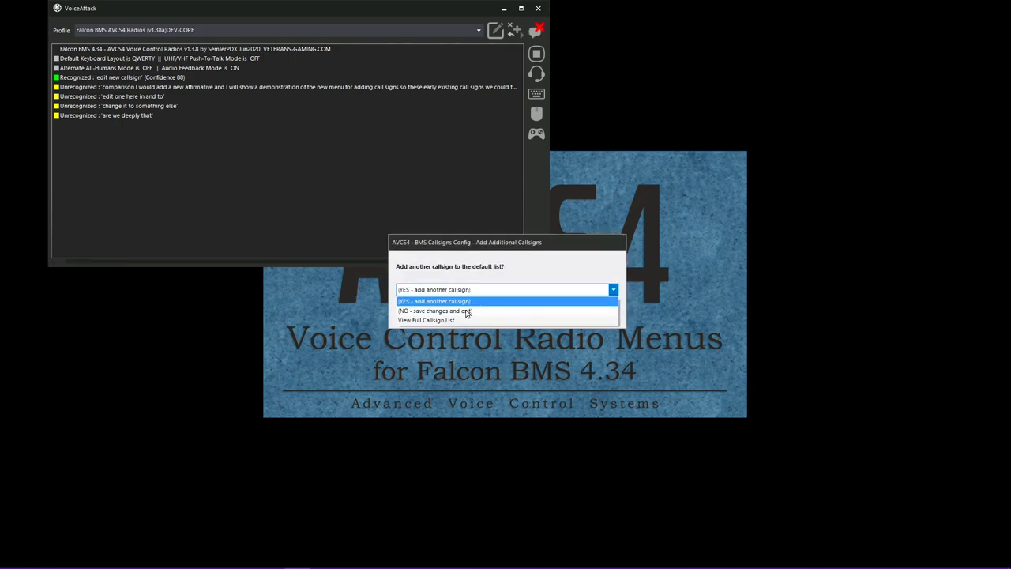
pyautogui.click(467, 311)
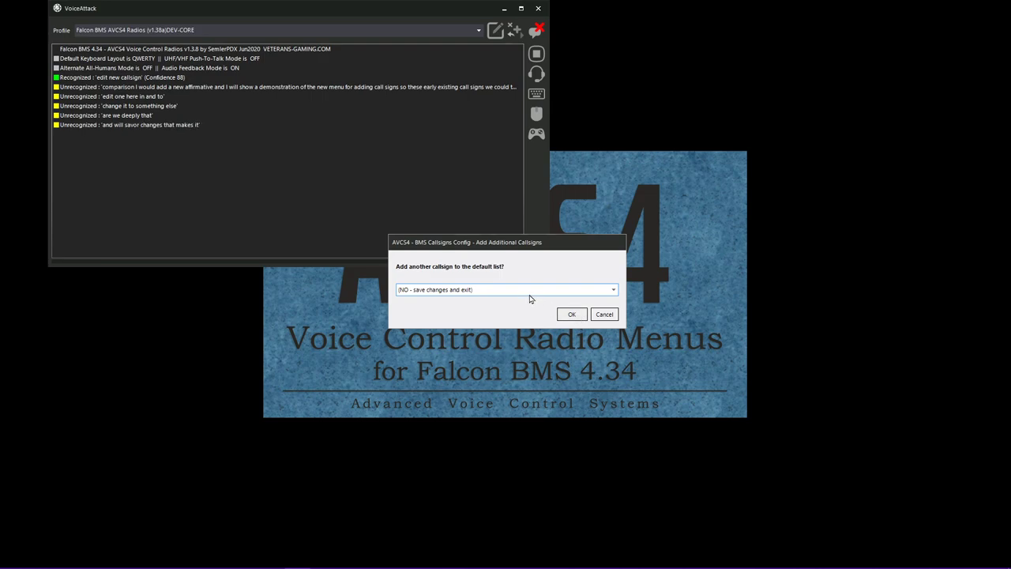
pyautogui.click(512, 290)
pyautogui.click(514, 312)
pyautogui.click(571, 314)
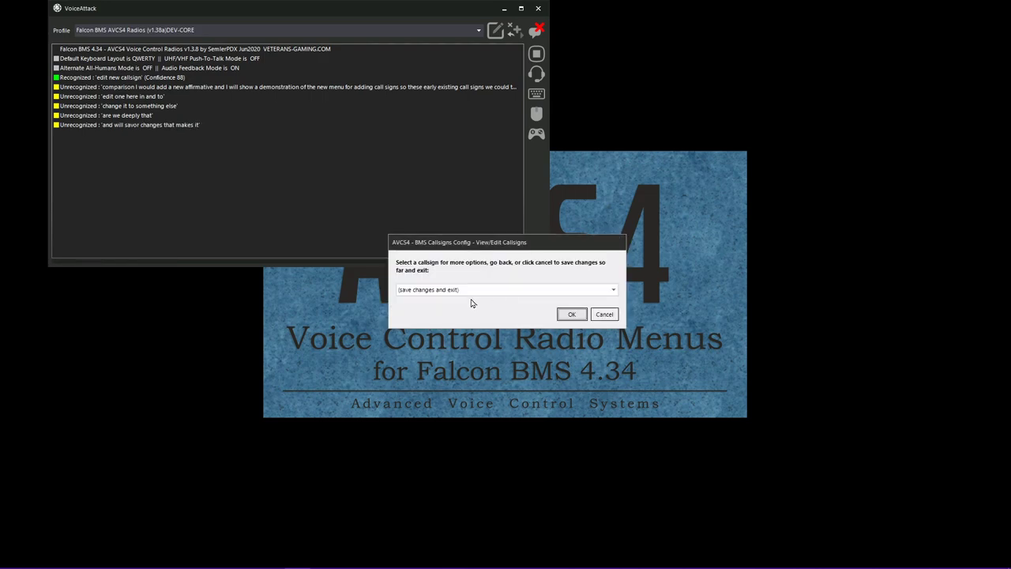
pyautogui.click(473, 290)
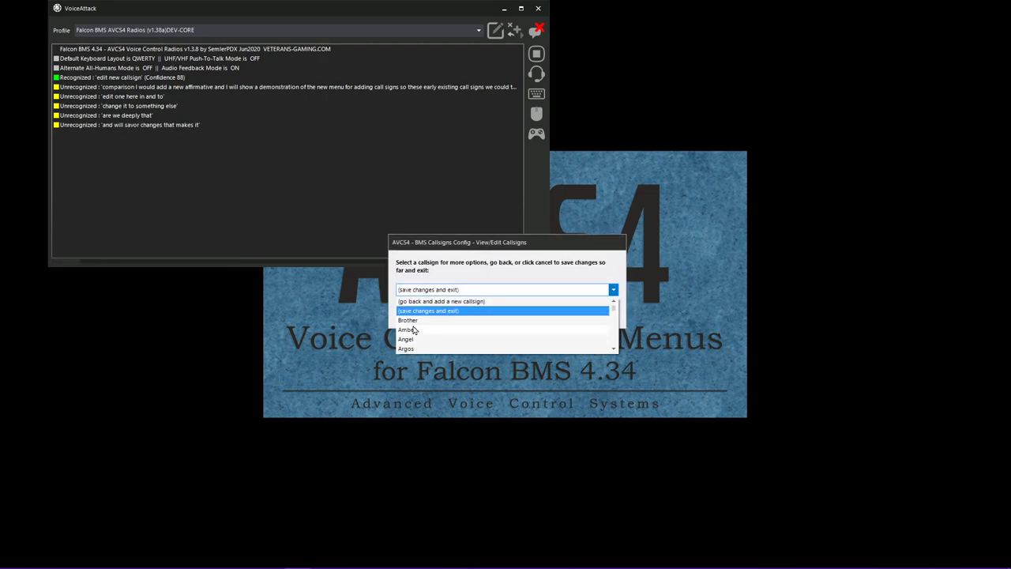
# - Look over the callsign list with the new callsign Brother selected, then save the callsign changes and exit
pyautogui.click(415, 320)
pyautogui.click(431, 292)
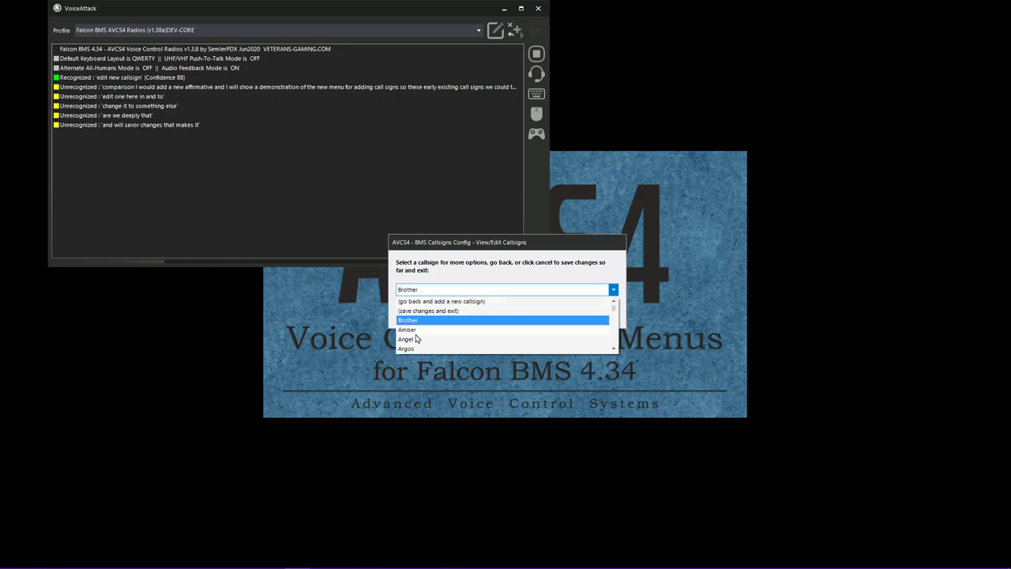
pyautogui.scroll(-2, 419, 336)
pyautogui.scroll(2, 422, 332)
pyautogui.press('Escape')
pyautogui.click(512, 291)
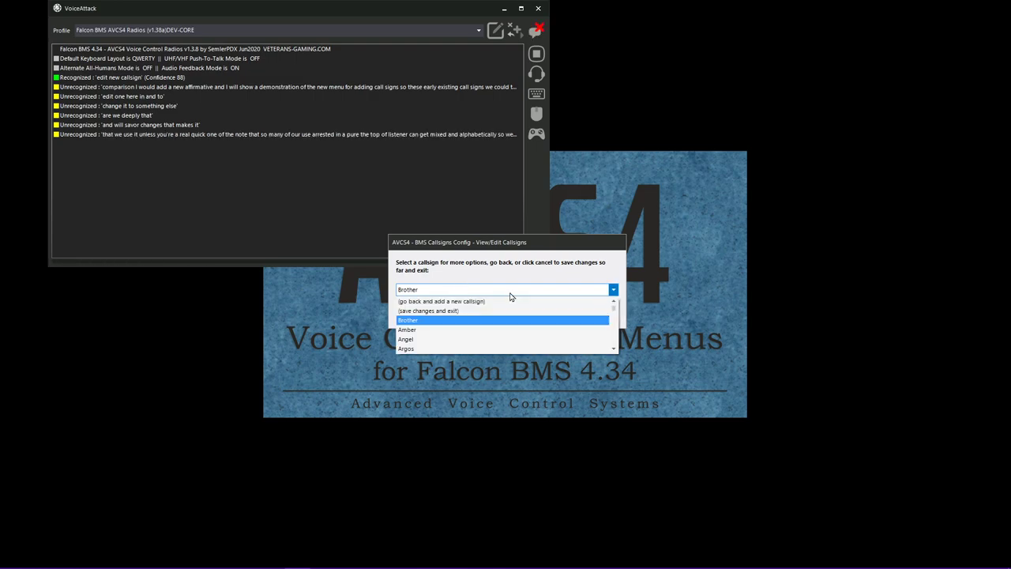
pyautogui.click(443, 311)
pyautogui.click(572, 315)
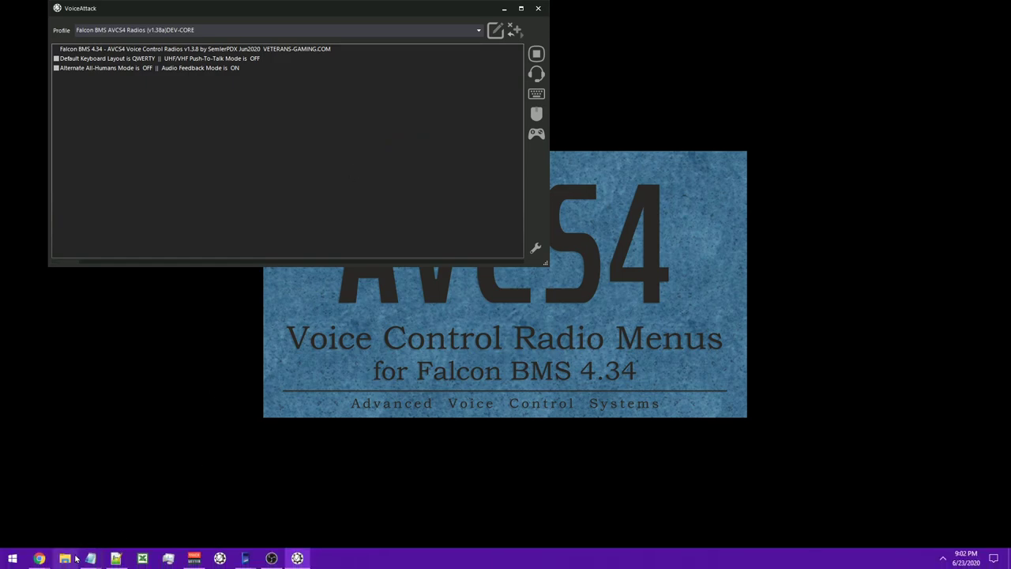
# - Bring up the untitled Notepad window to test a voice command with the Brother callsign, then minimise it
pyautogui.moveTo(91, 562)
pyautogui.click(123, 505)
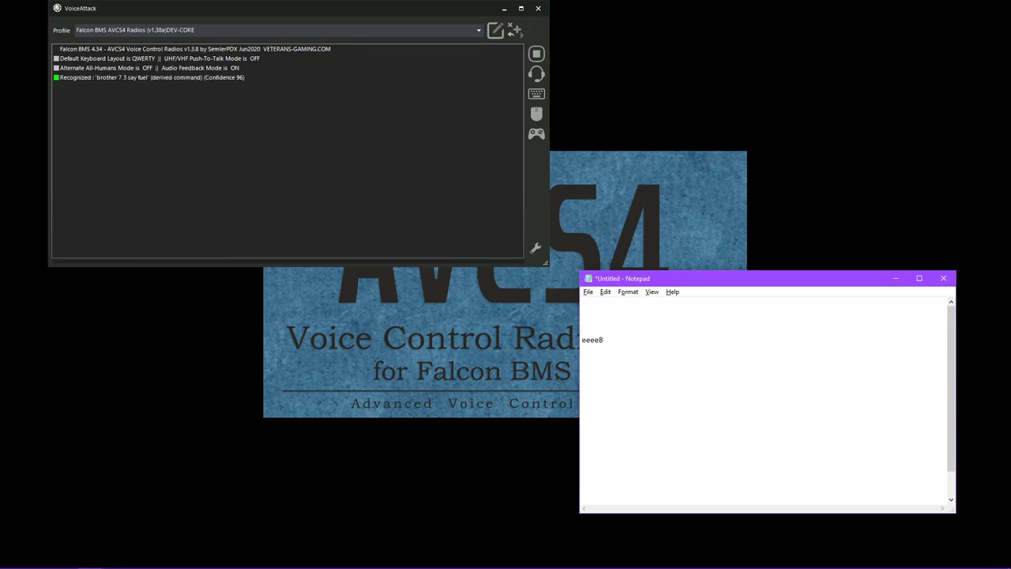
pyautogui.click(893, 279)
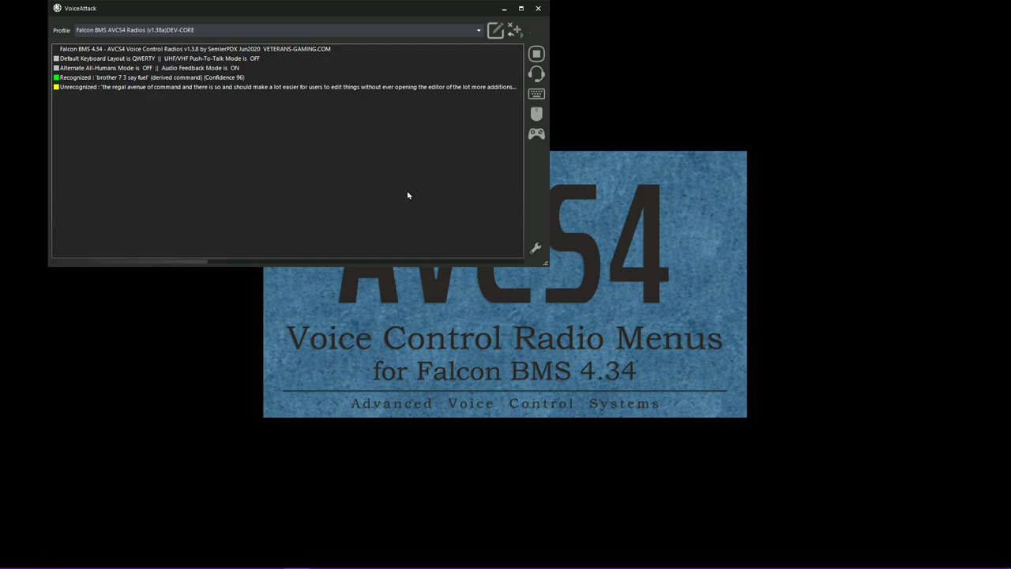
# - Switch the active VoiceAttack profile to AVCS CORE (0.88.5)DEV
pyautogui.click(212, 31)
pyautogui.click(226, 75)
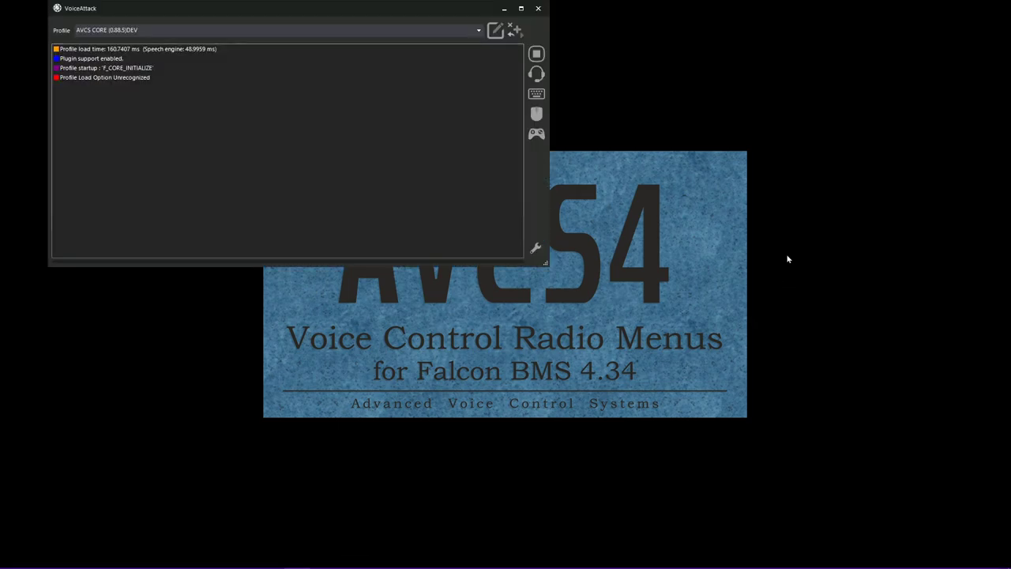
pyautogui.press('XF86AudioLowerVolume')
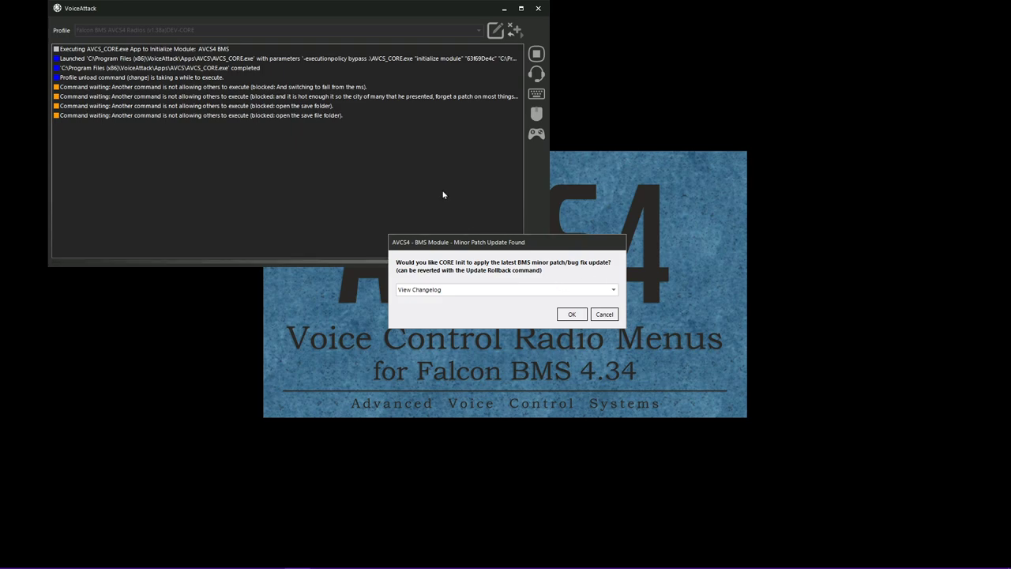
# - Open the changelog for the BMS minor patch update, look over its fixes and improvements, and close it
pyautogui.moveTo(493, 246); pyautogui.dragTo(449, 215)
pyautogui.click(414, 258)
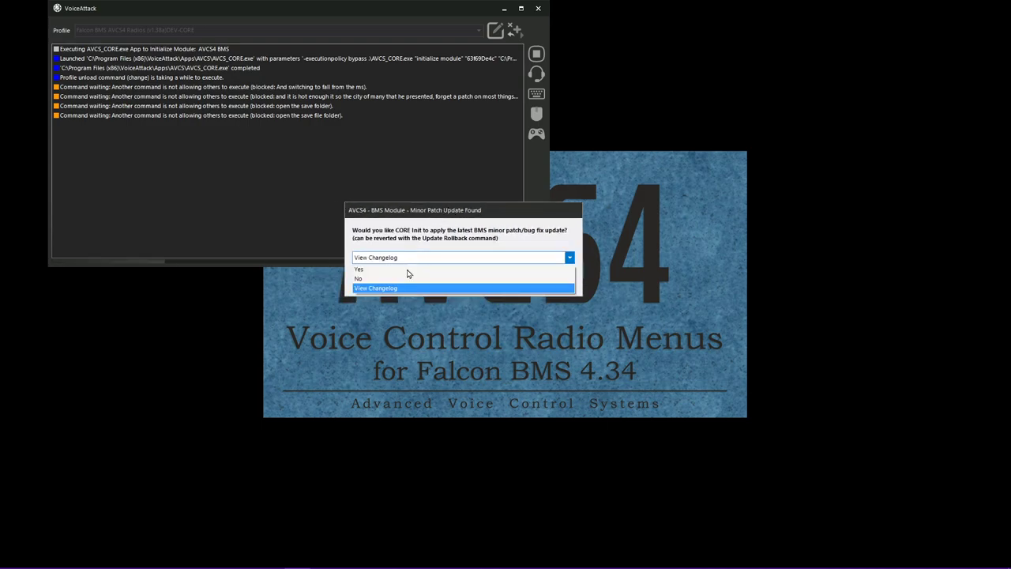
pyautogui.click(399, 269)
pyautogui.click(411, 258)
pyautogui.click(403, 288)
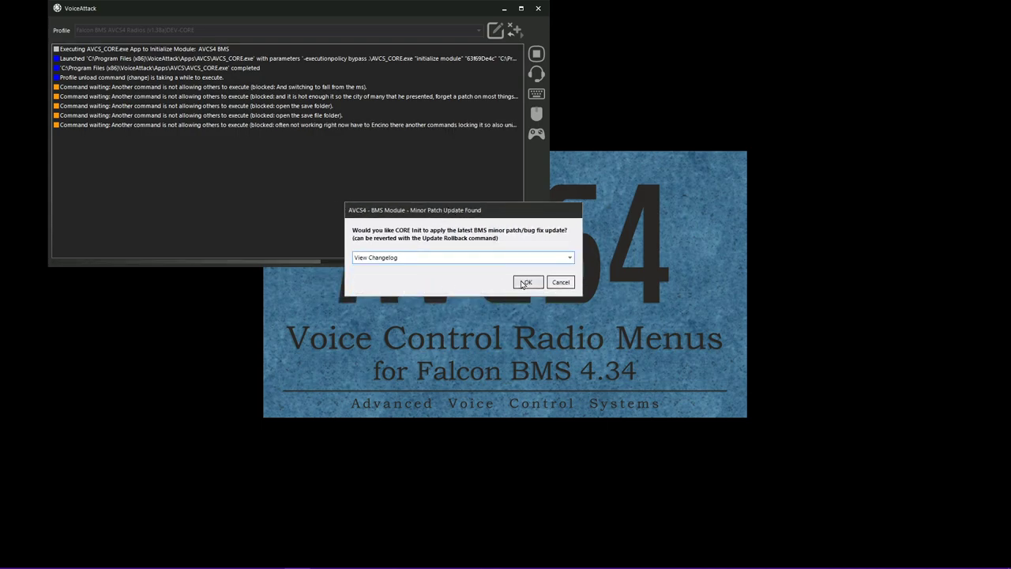
pyautogui.click(526, 283)
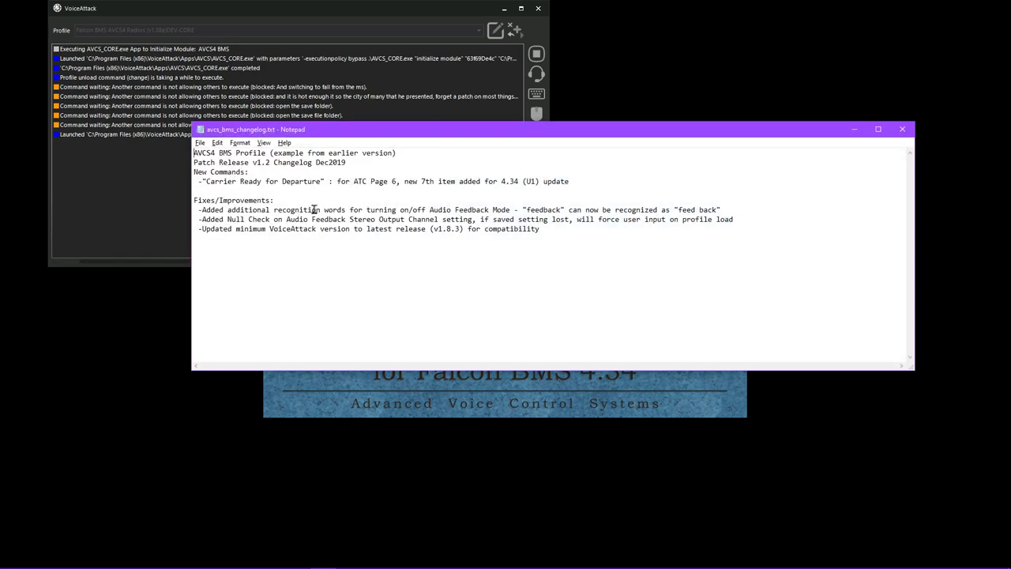
pyautogui.moveTo(222, 191); pyautogui.dragTo(571, 232)
pyautogui.click(571, 232)
pyautogui.hotkey('alt', 'F4')
# - Answer Yes to apply the latest BMS minor patch update
pyautogui.click(419, 290)
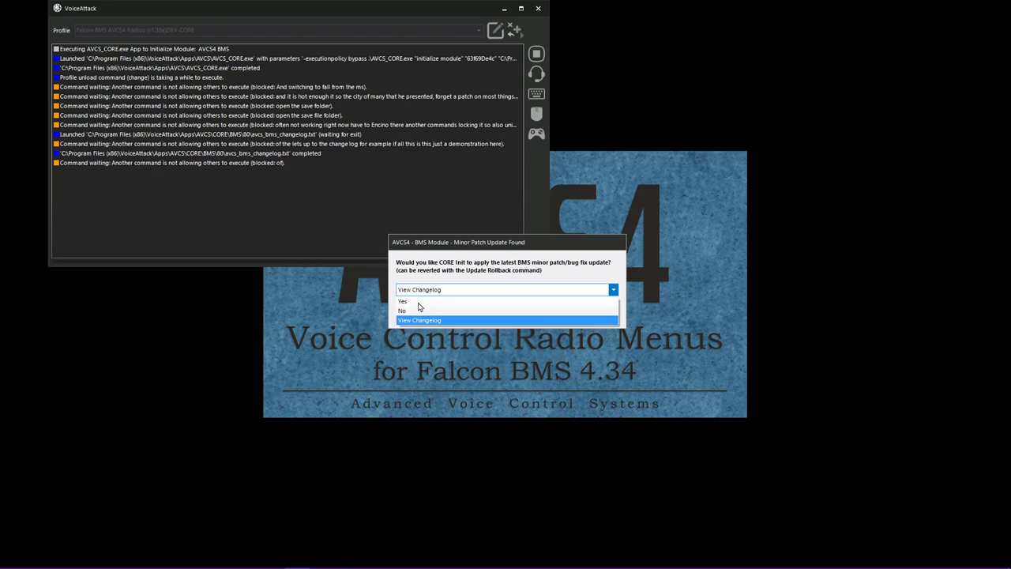
pyautogui.click(413, 301)
pyautogui.click(572, 315)
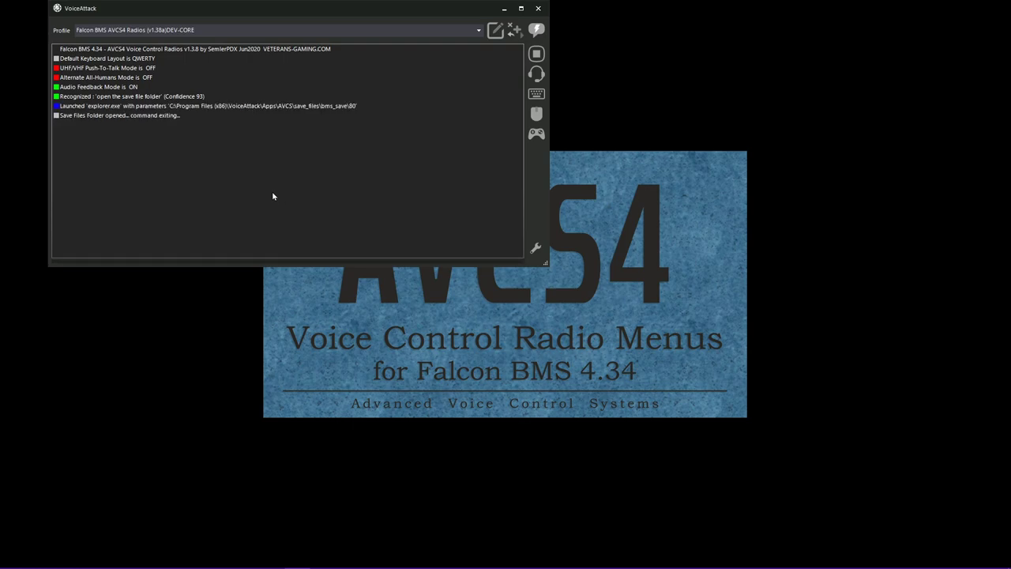
# - Inspect the backup folder inside the BMS save folder 80, then go back up to the save_files folder
pyautogui.moveTo(794, 20); pyautogui.dragTo(480, 113)
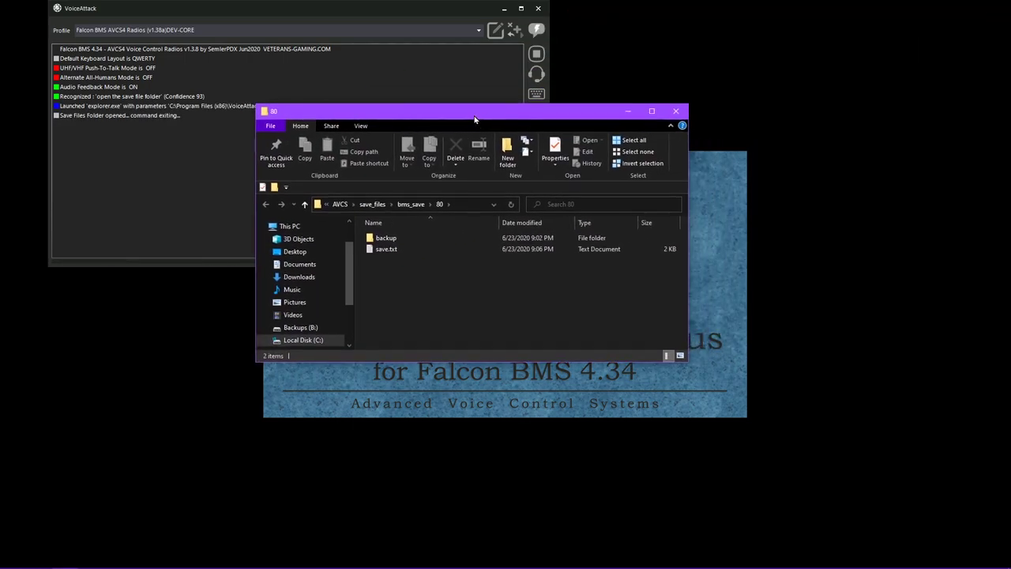
pyautogui.doubleClick(383, 238)
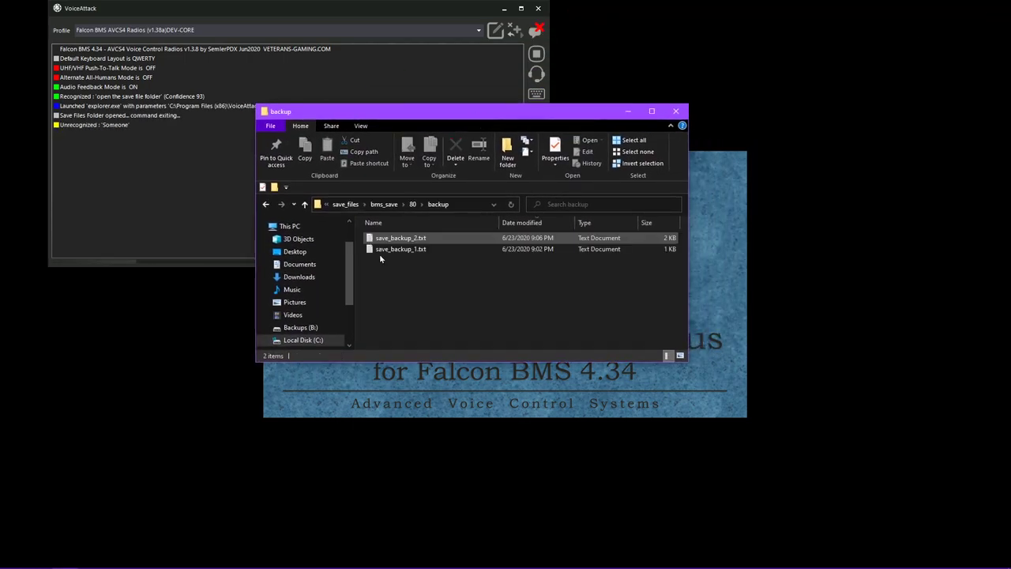
pyautogui.click(413, 204)
pyautogui.click(379, 204)
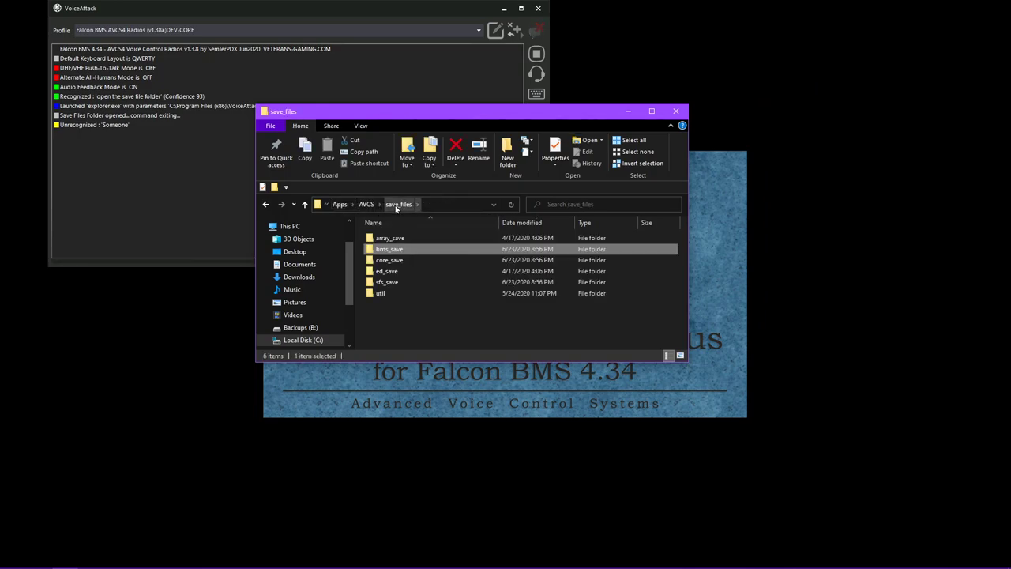
# - Go to the BMS version folder 80 under AVCS\CORE and view the contents of its config folder
pyautogui.click(368, 204)
pyautogui.doubleClick(387, 238)
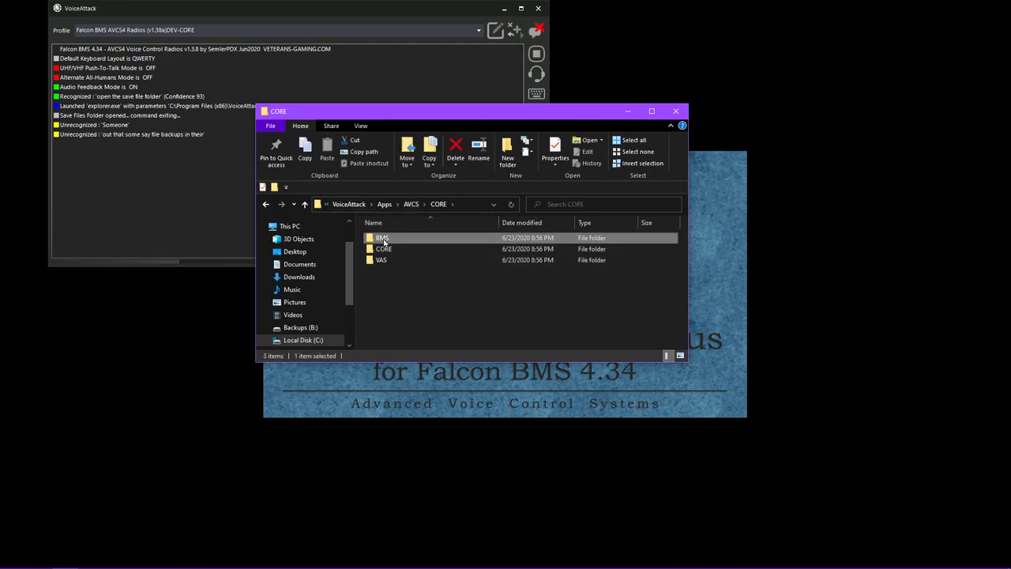
pyautogui.doubleClick(386, 238)
pyautogui.click(379, 239)
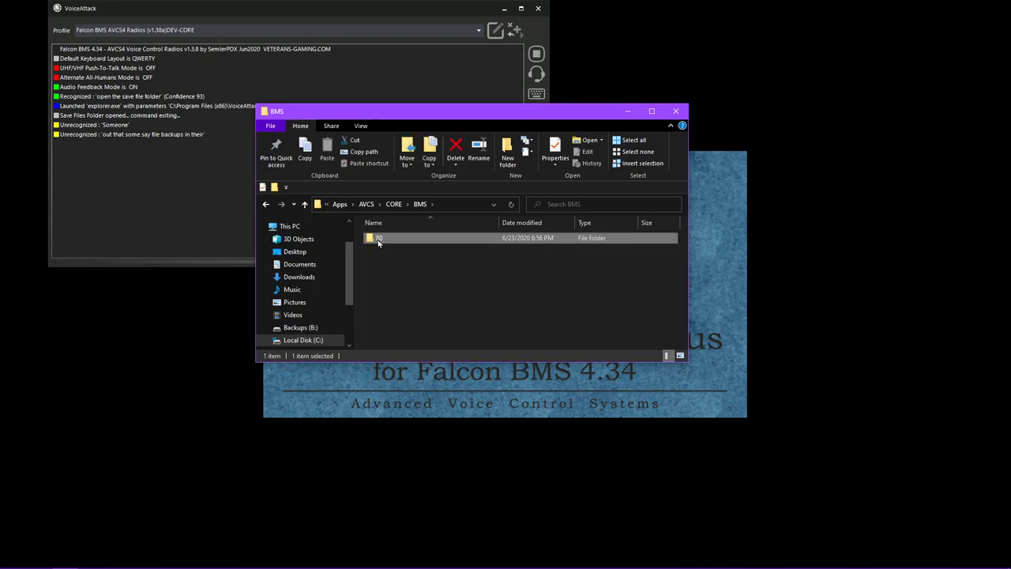
pyautogui.doubleClick(379, 240)
pyautogui.click(389, 246)
pyautogui.doubleClick(386, 238)
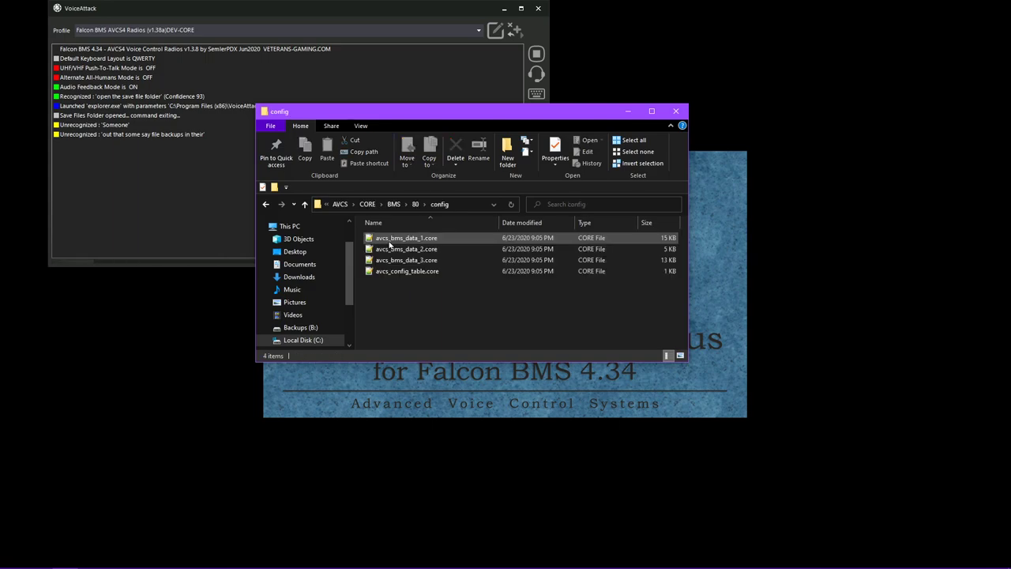
# - Check the update folder and the avcs_bms_moduleID.core file in folder 80, then return to the BMS folder
pyautogui.click(419, 203)
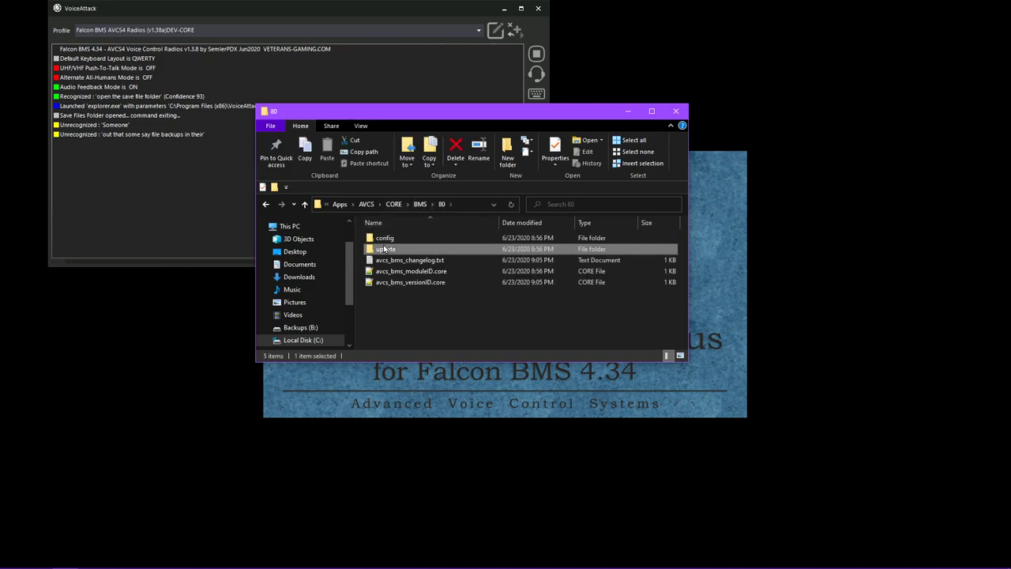
pyautogui.doubleClick(385, 249)
pyautogui.click(420, 204)
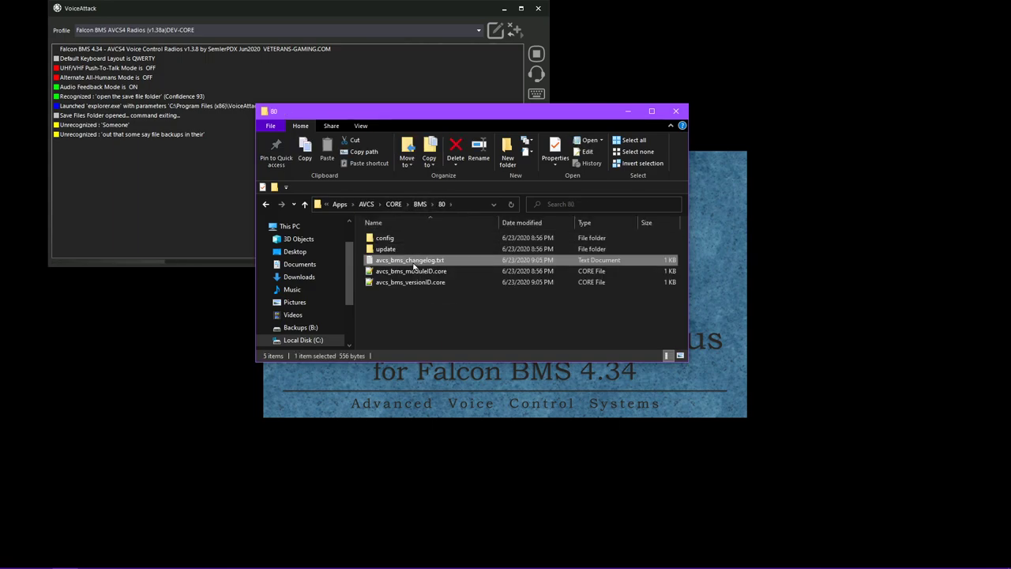
pyautogui.click(431, 273)
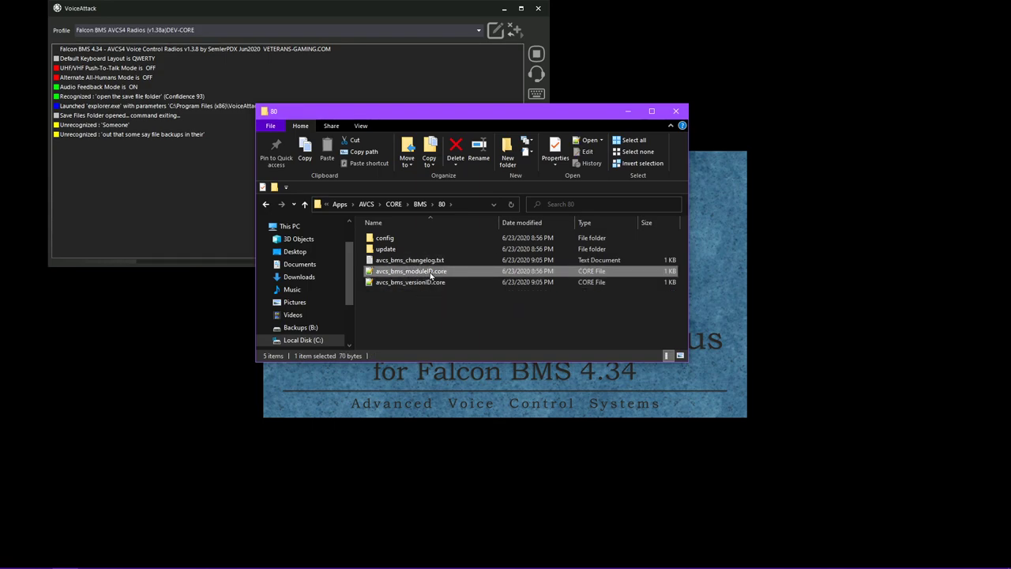
pyautogui.click(420, 204)
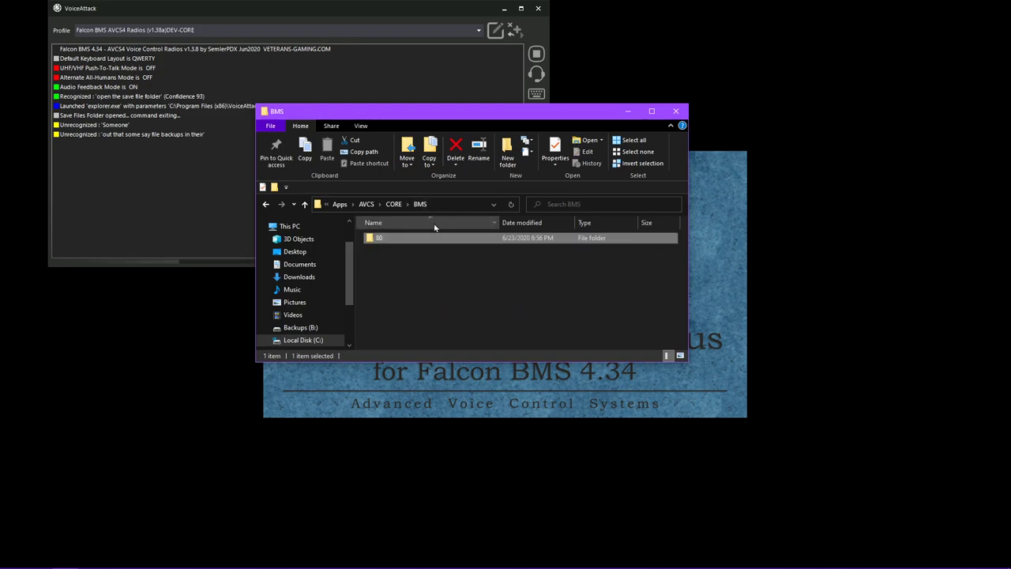
# - Reopen folder 80, compare its update and config folders, and go back up to the BMS folder
pyautogui.click(382, 253)
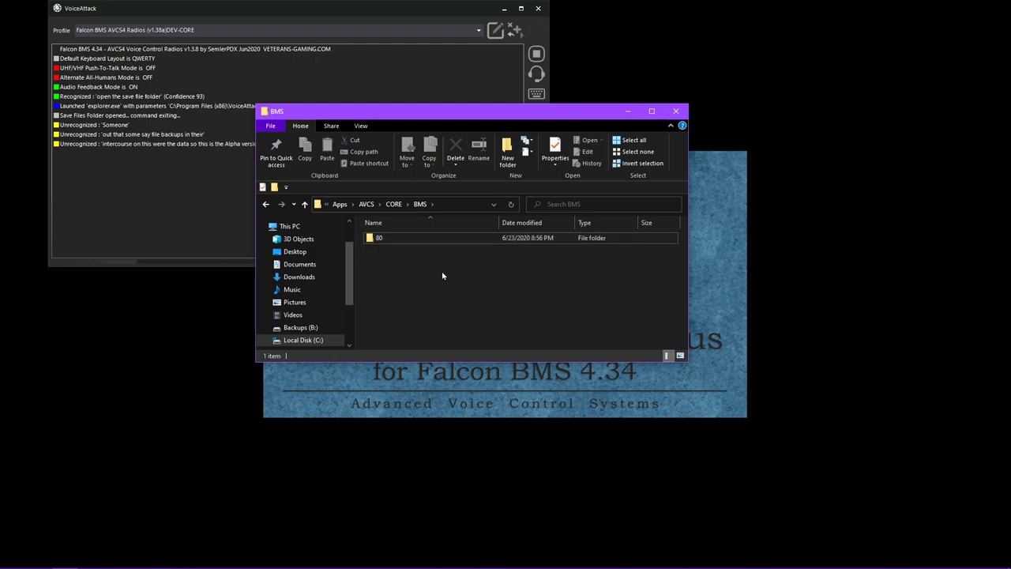
pyautogui.doubleClick(381, 240)
pyautogui.click(392, 239)
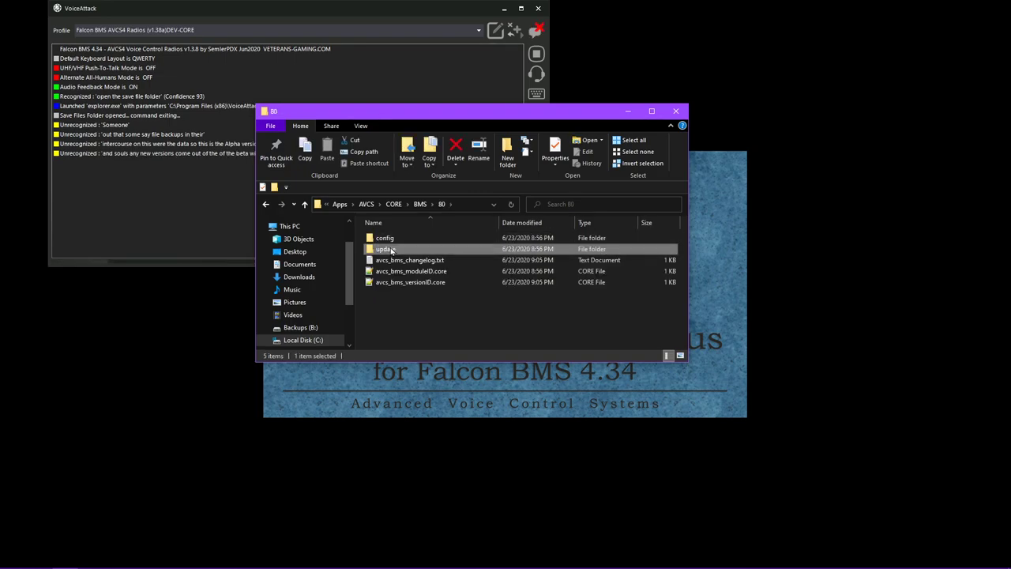
pyautogui.doubleClick(386, 249)
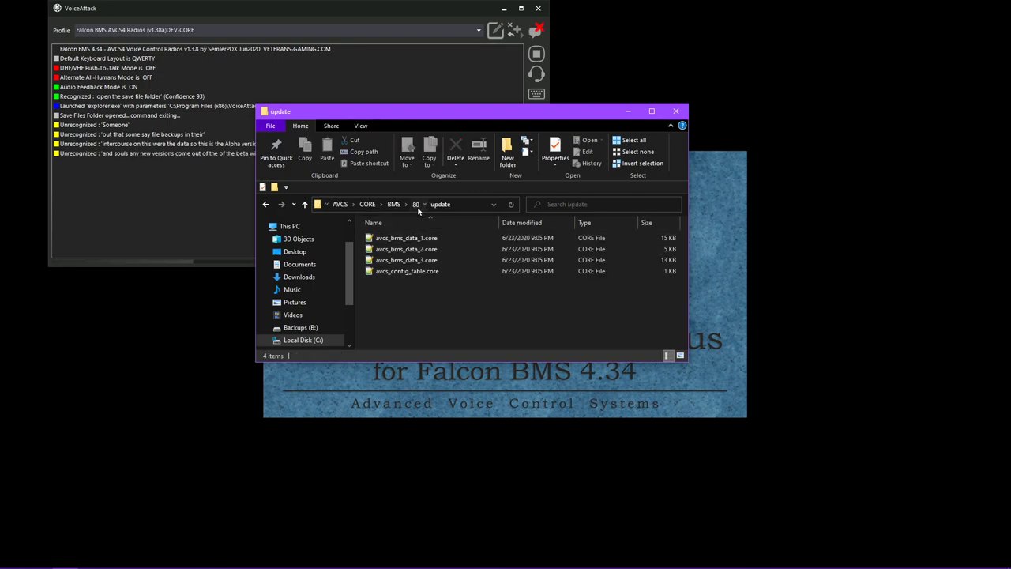
pyautogui.click(418, 204)
pyautogui.doubleClick(402, 241)
pyautogui.click(439, 204)
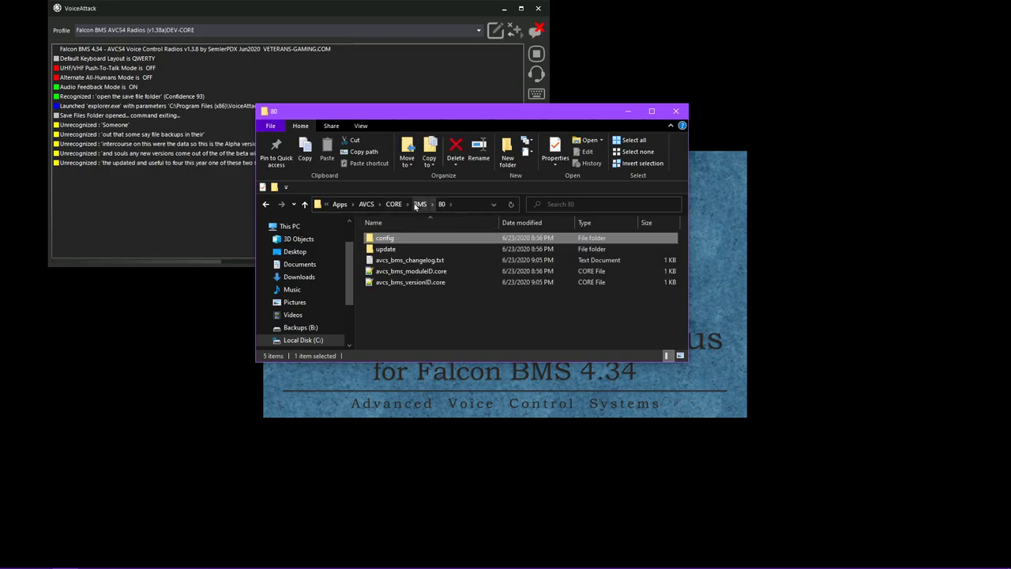
pyautogui.click(419, 204)
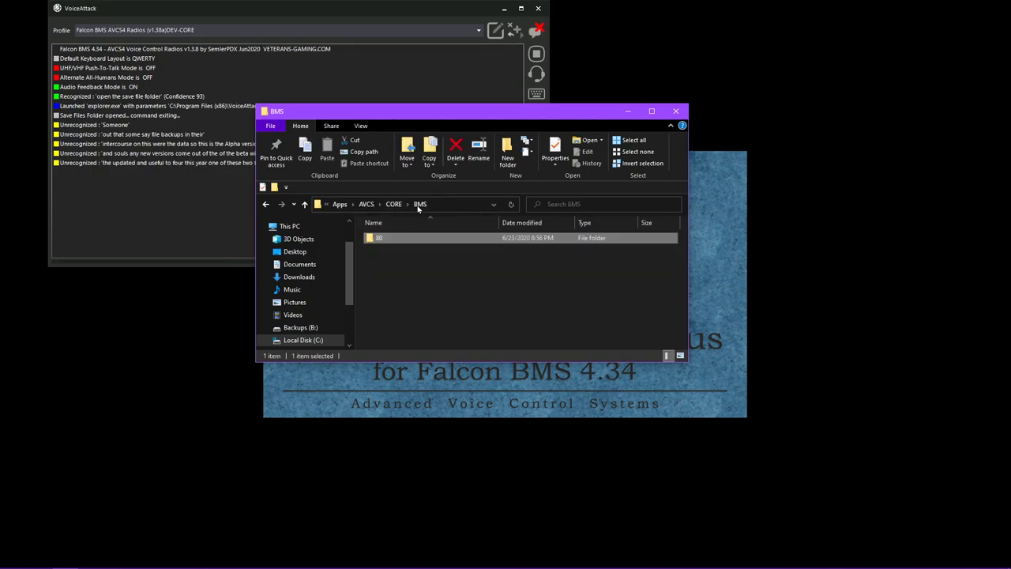
# - Look at the module folders in CORE, go up to the AVCS folder, and minimise the File Explorer window
pyautogui.click(387, 261)
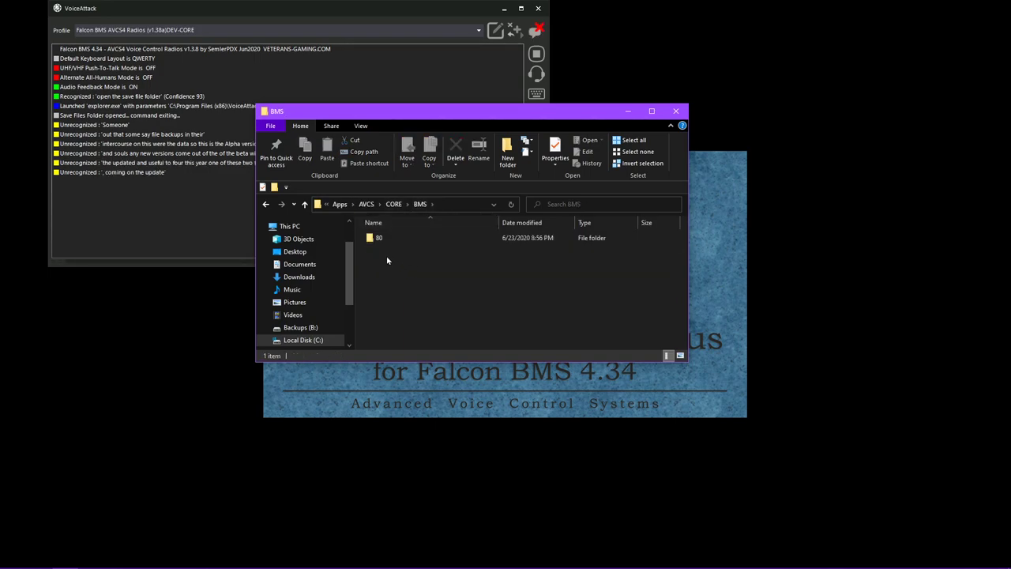
pyautogui.click(393, 205)
pyautogui.click(431, 271)
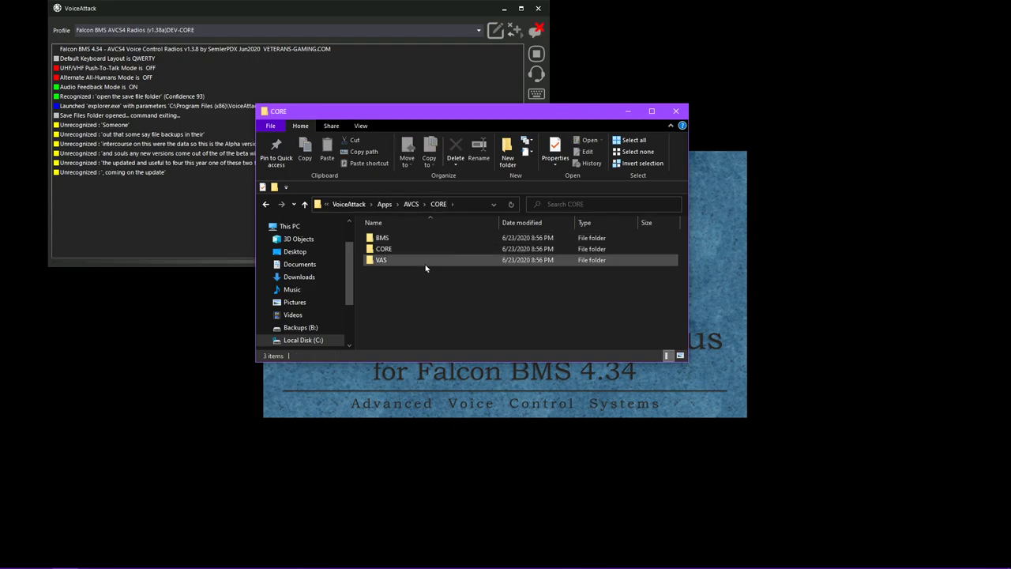
pyautogui.click(410, 205)
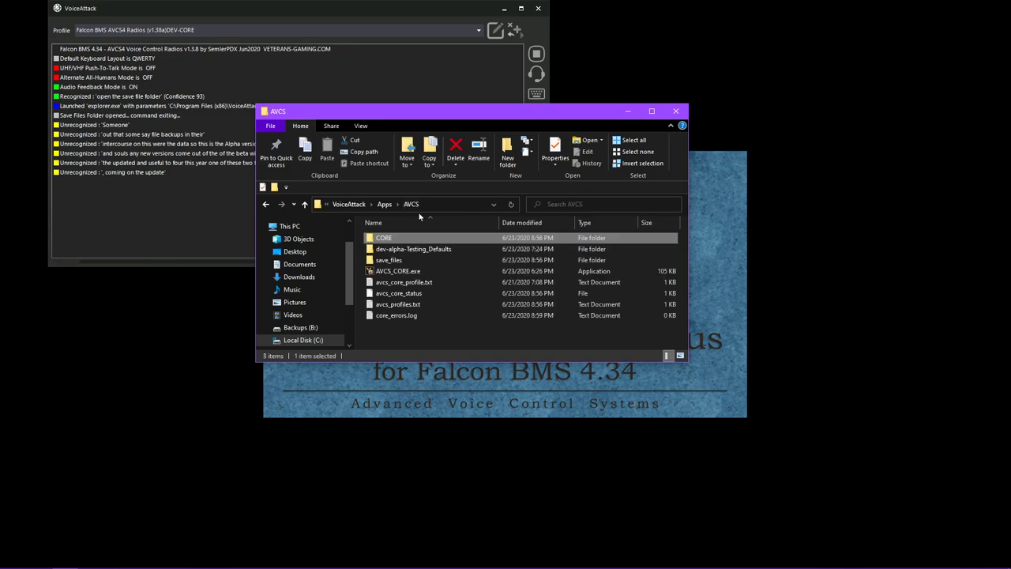
pyautogui.click(629, 117)
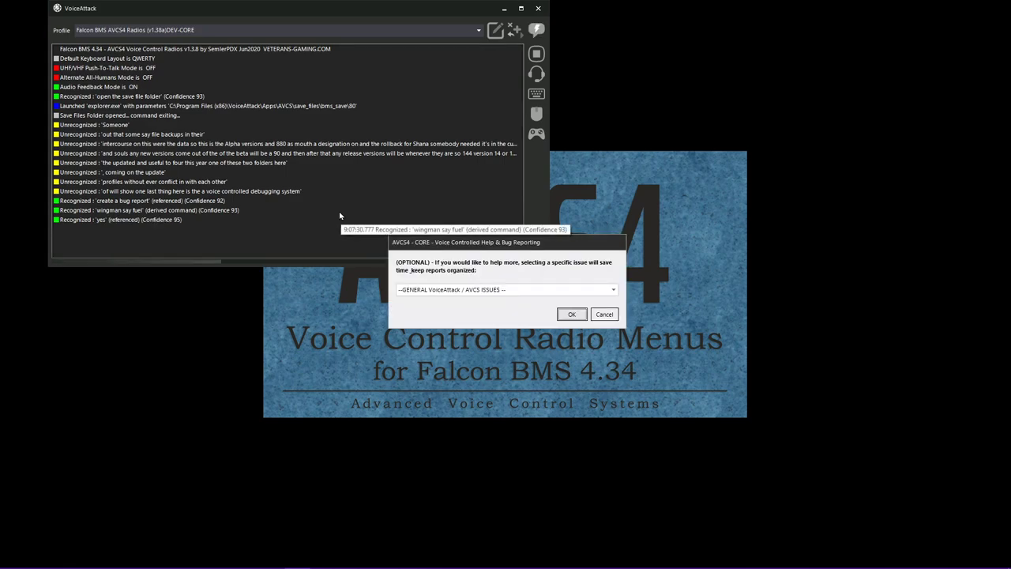
# - Look through the optional issue categories and submit the bug report under --GENERAL VoiceAttack / AVCS ISSUES --
pyautogui.click(518, 291)
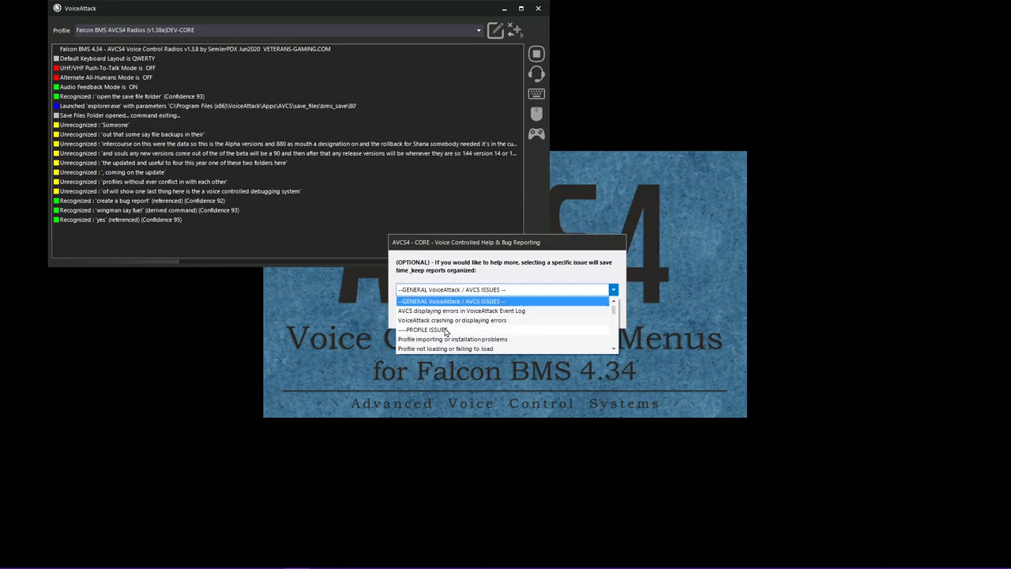
pyautogui.scroll(-3, 449, 332)
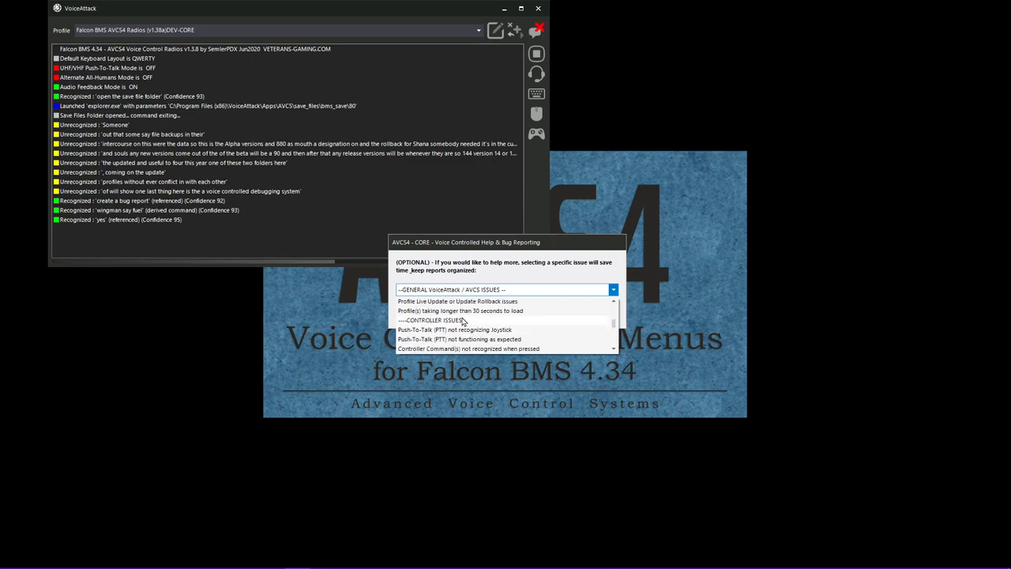
pyautogui.scroll(-1, 467, 321)
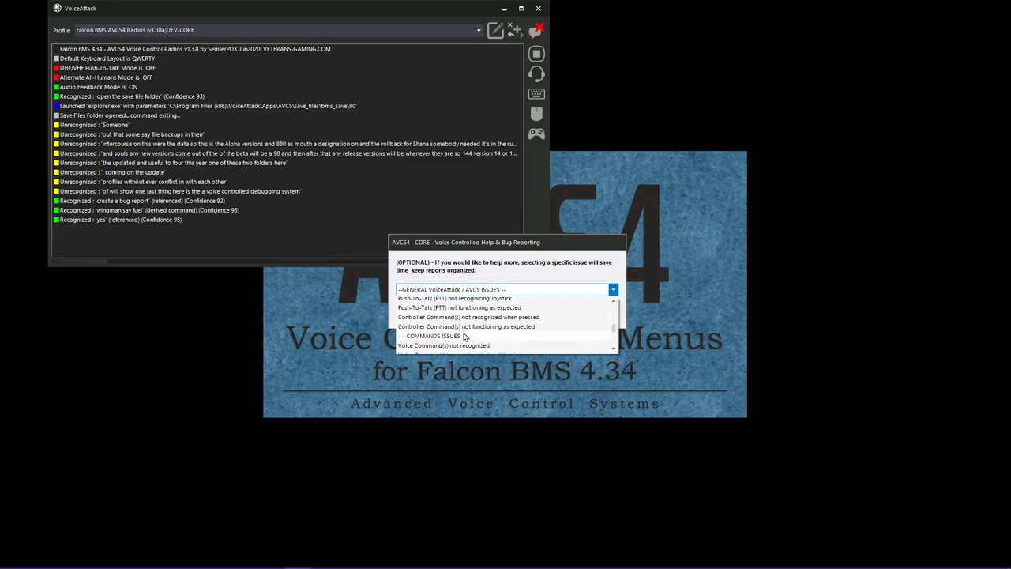
pyautogui.scroll(-1, 470, 332)
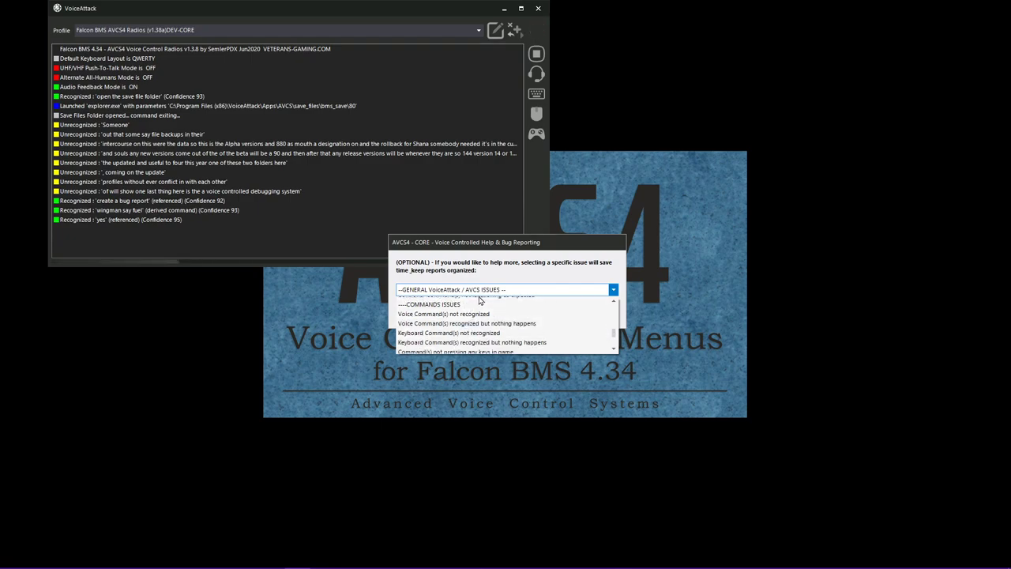
pyautogui.scroll(-1, 483, 316)
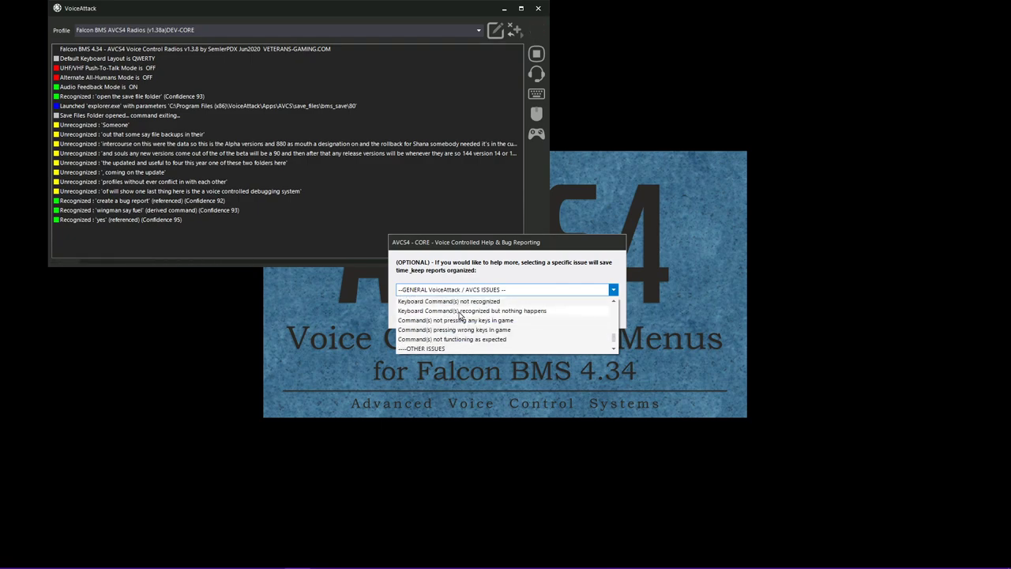
pyautogui.click(595, 286)
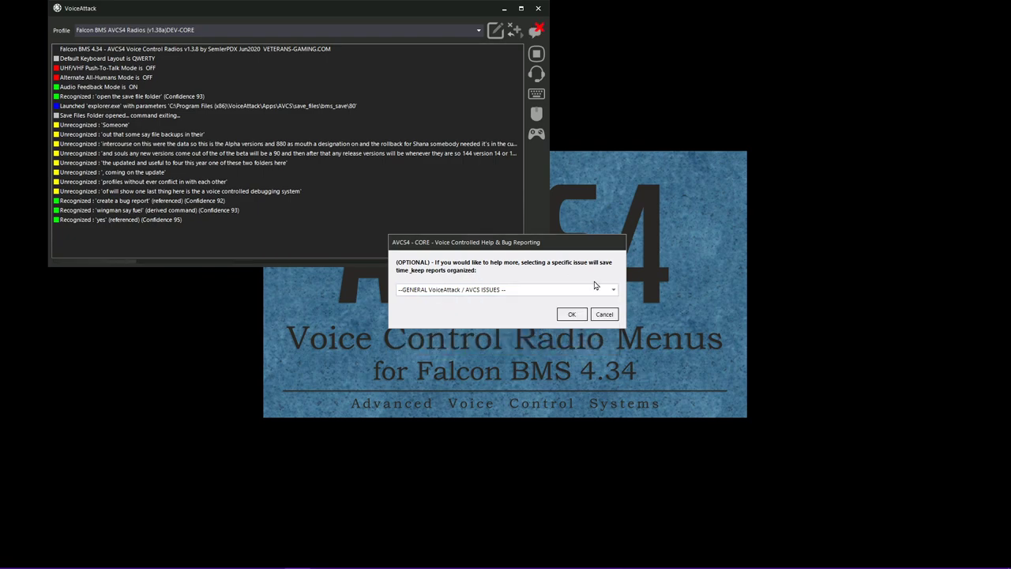
pyautogui.click(569, 315)
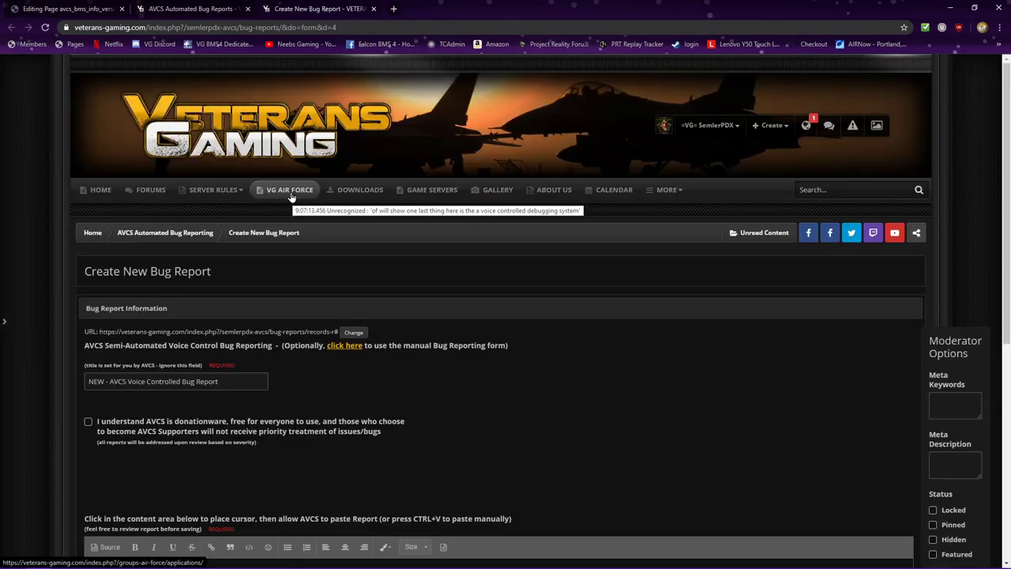
# - Place the cursor in the content area of the Create New Bug Report form so AVCS pastes the report
pyautogui.scroll(-5, 524, 355)
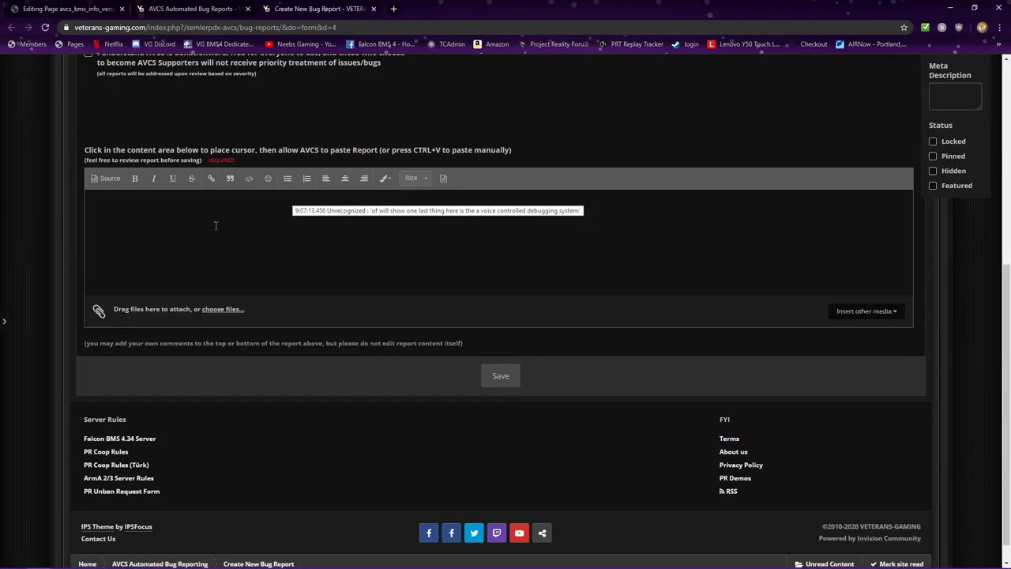
pyautogui.scroll(2, 214, 225)
pyautogui.click(203, 370)
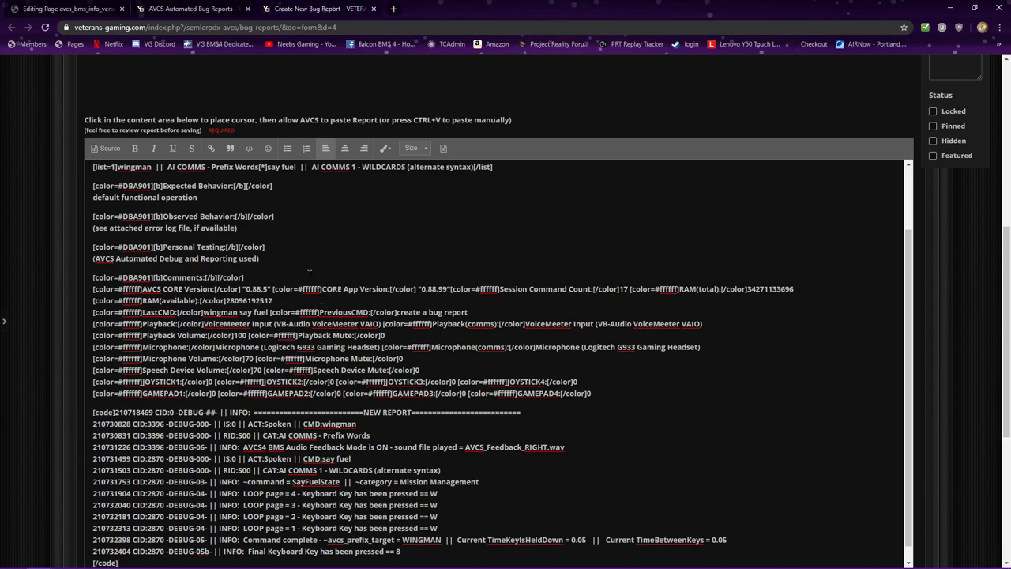
# - Review the pasted report, its debug log and the form's title section, and save the new bug report
pyautogui.scroll(2, 312, 269)
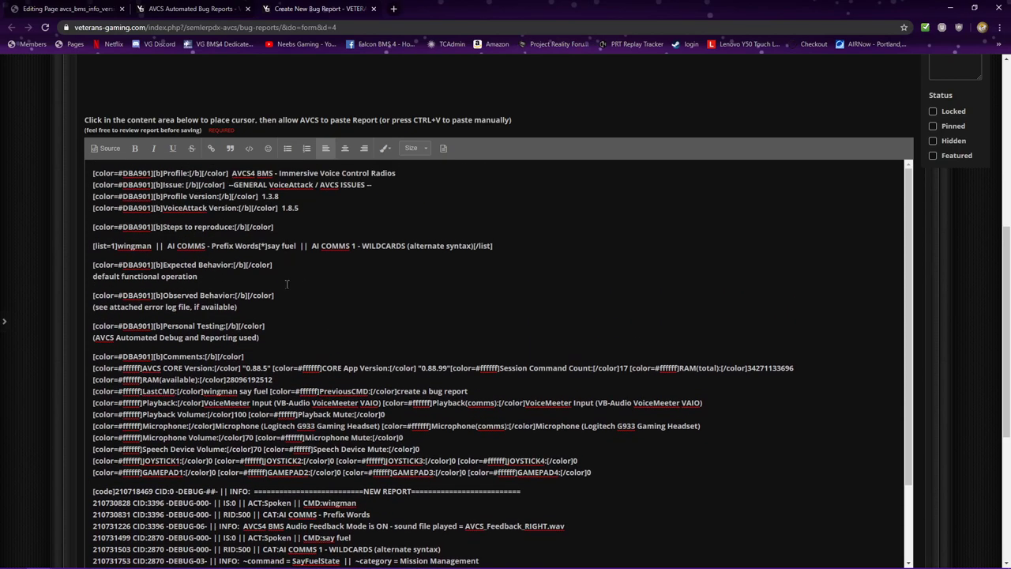
pyautogui.scroll(-2, 278, 337)
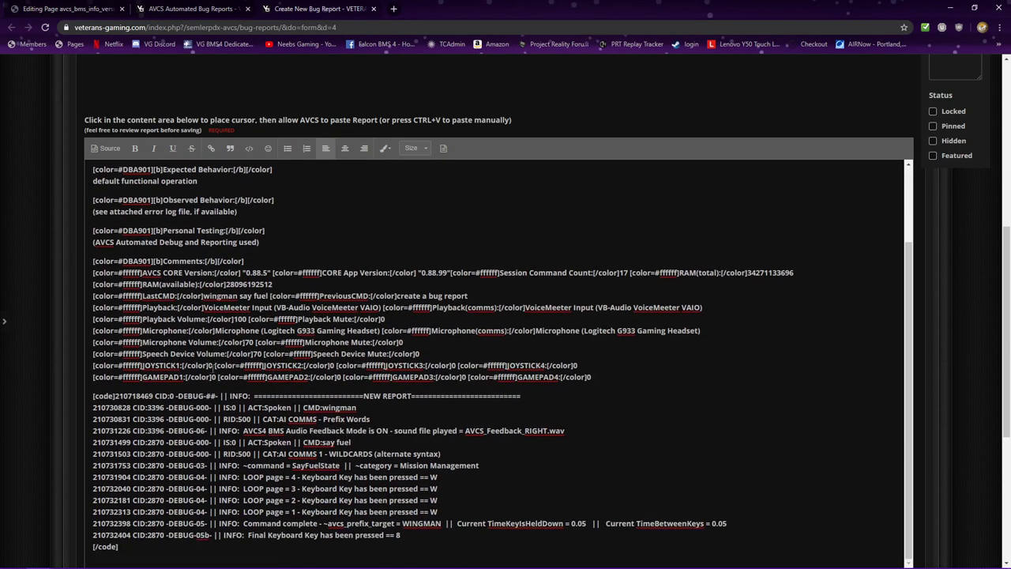
pyautogui.scroll(-2, 126, 403)
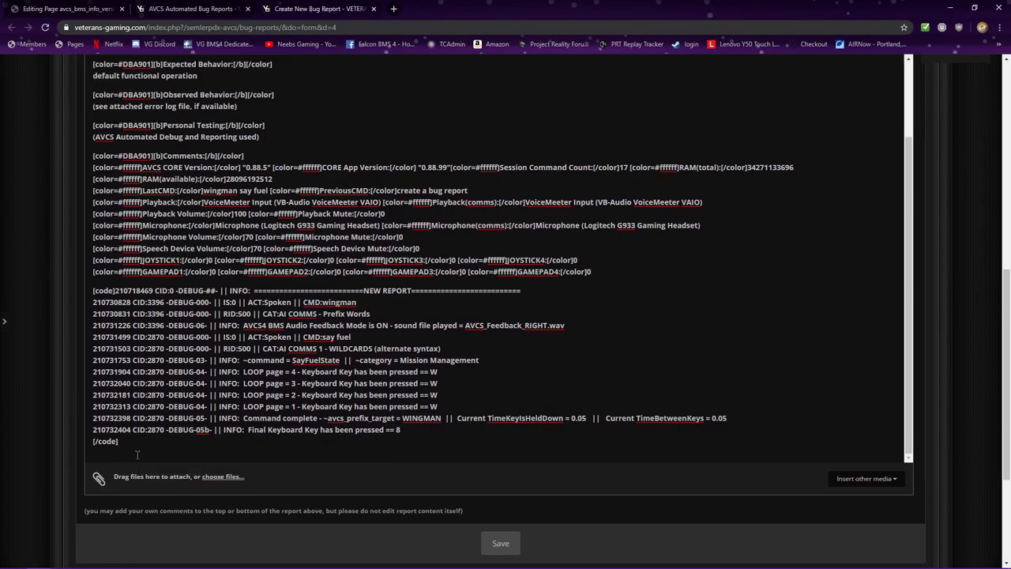
pyautogui.scroll(6, 385, 359)
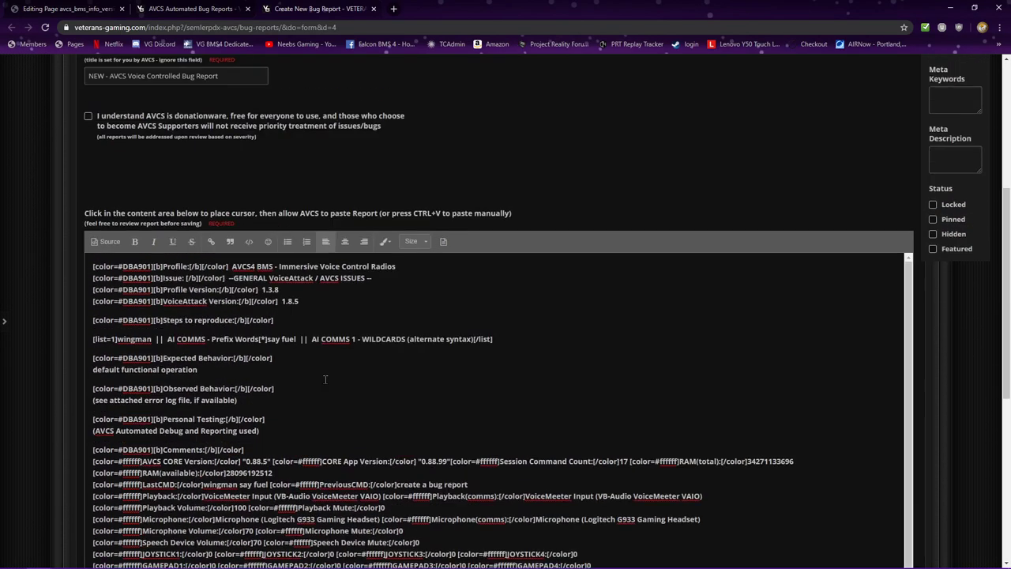
pyautogui.scroll(3, 359, 288)
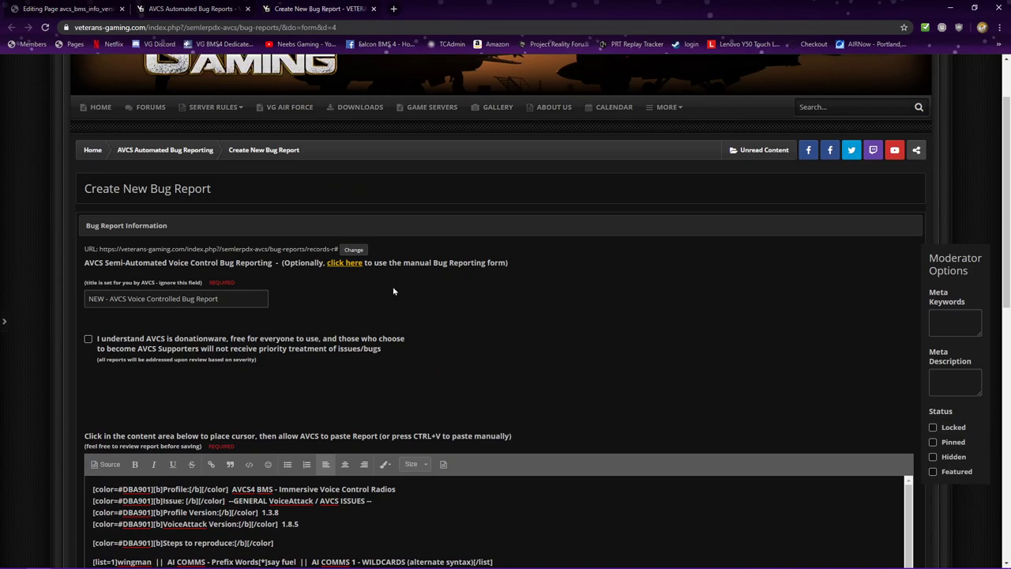
pyautogui.scroll(2, 562, 316)
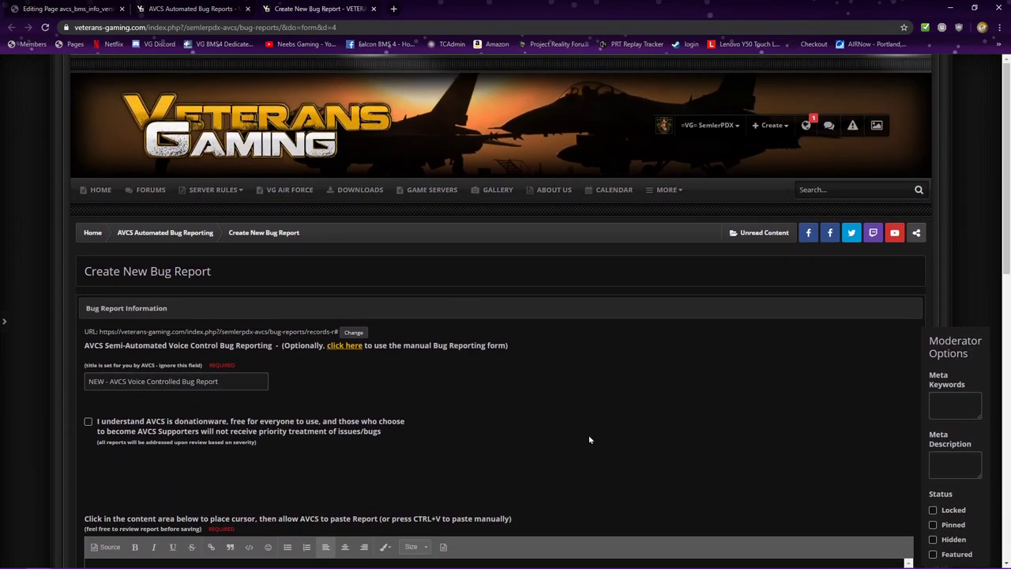
pyautogui.scroll(-4, 452, 418)
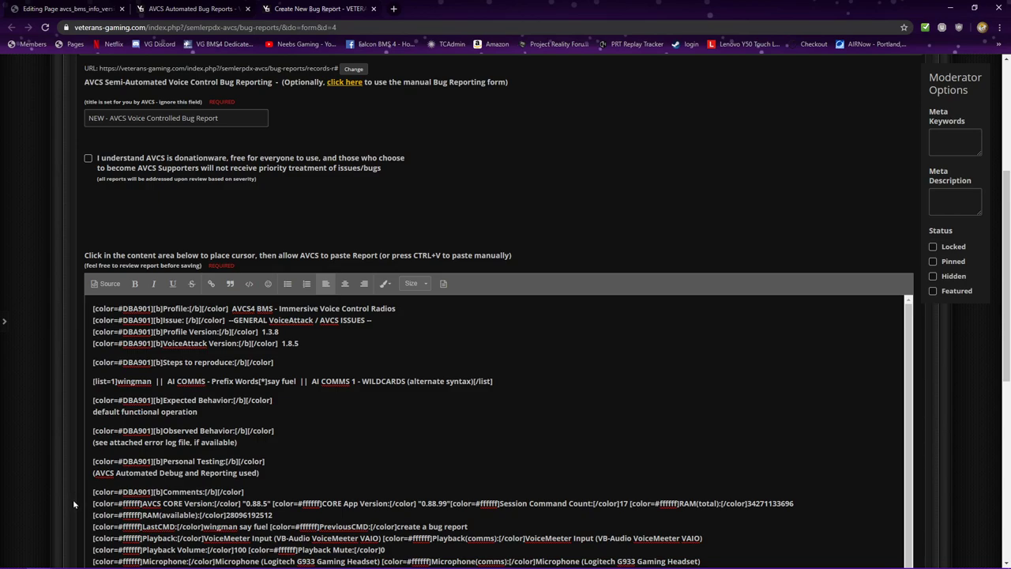
pyautogui.scroll(-3, 73, 499)
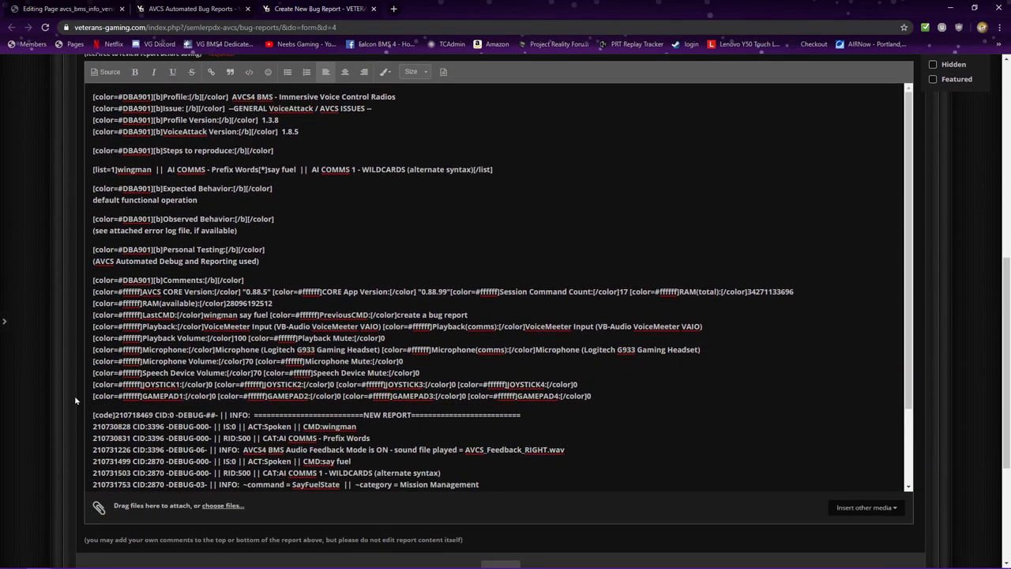
pyautogui.scroll(-2, 75, 401)
pyautogui.click(500, 415)
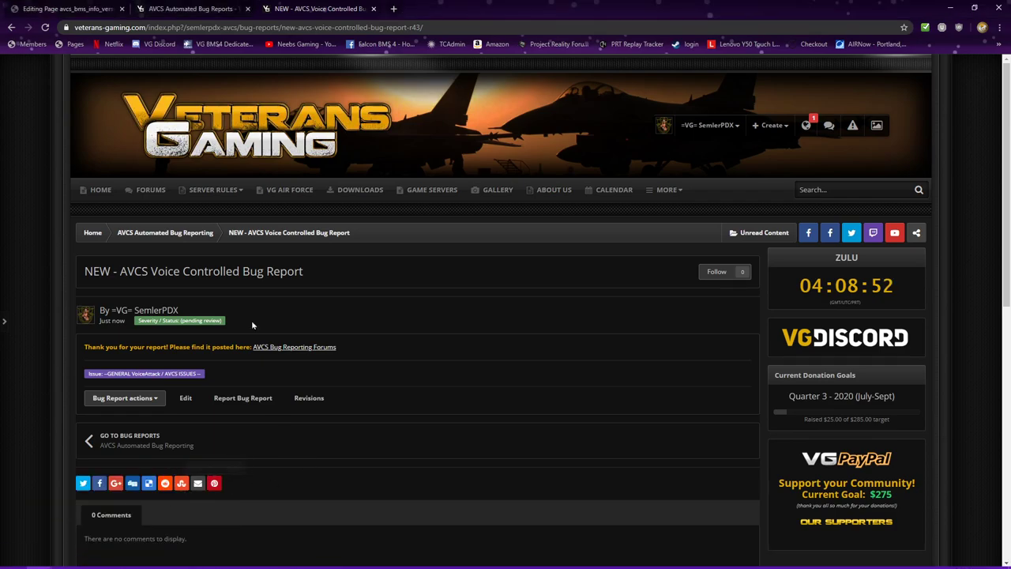
# - Switch to the Incognito browser window with the May 27 bug report and examine its "set wingman as human" reproduction step
pyautogui.moveTo(39, 559)
pyautogui.click(143, 519)
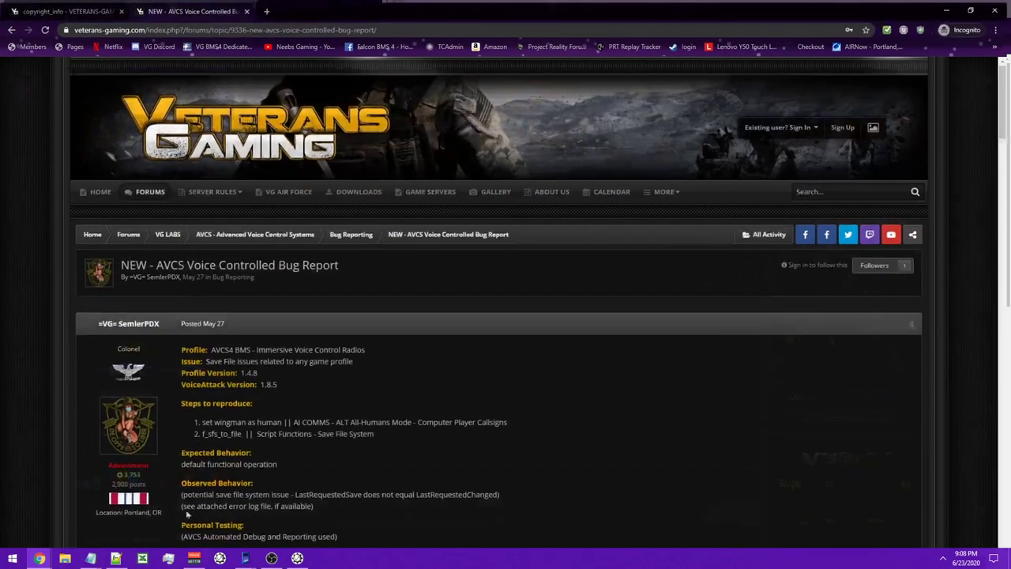
pyautogui.scroll(-2, 484, 334)
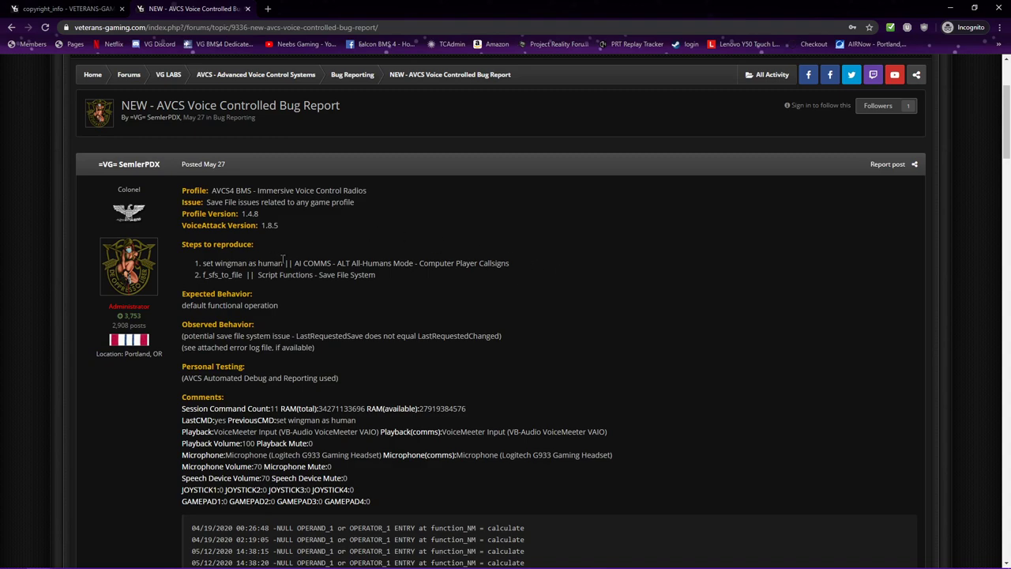
pyautogui.moveTo(219, 262); pyautogui.dragTo(281, 263)
pyautogui.click(521, 309)
# - Examine the Observed Behavior line about the potential save file issue, highlighting LastRequestedSave and LastRequestedChanged
pyautogui.scroll(-1, 354, 299)
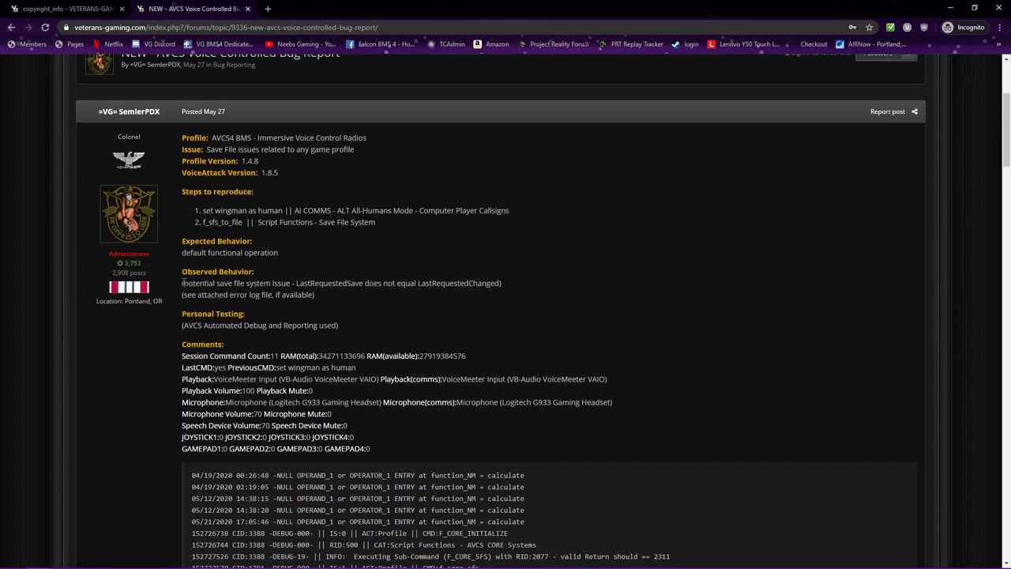
pyautogui.moveTo(183, 282); pyautogui.dragTo(493, 282)
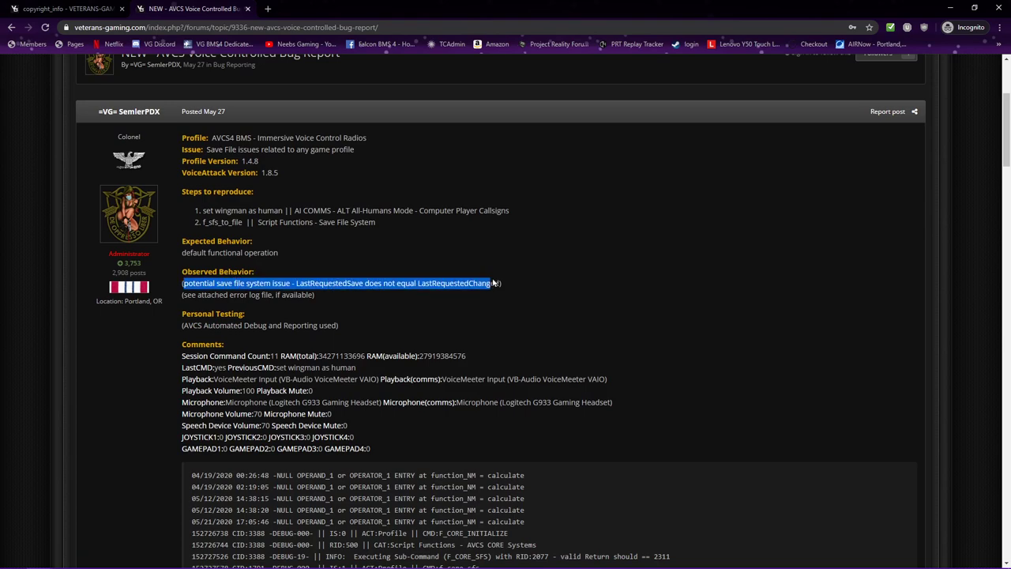
pyautogui.doubleClick(321, 282)
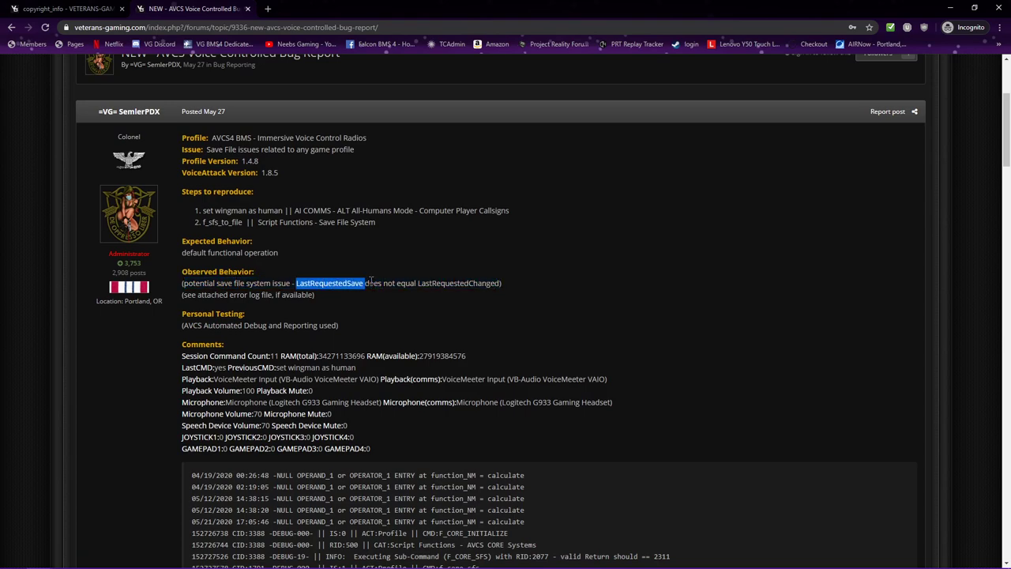
pyautogui.doubleClick(450, 283)
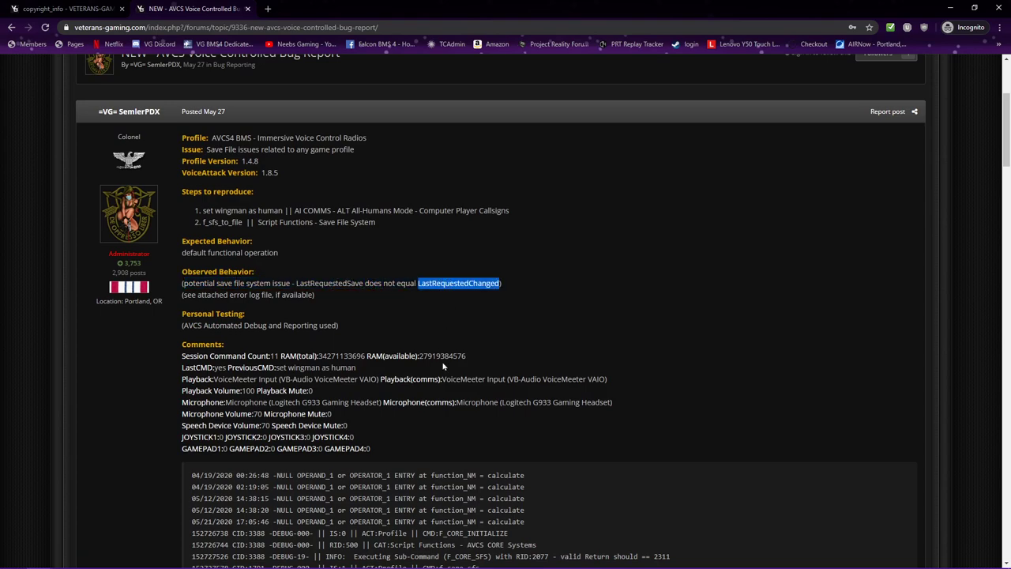
pyautogui.click(371, 332)
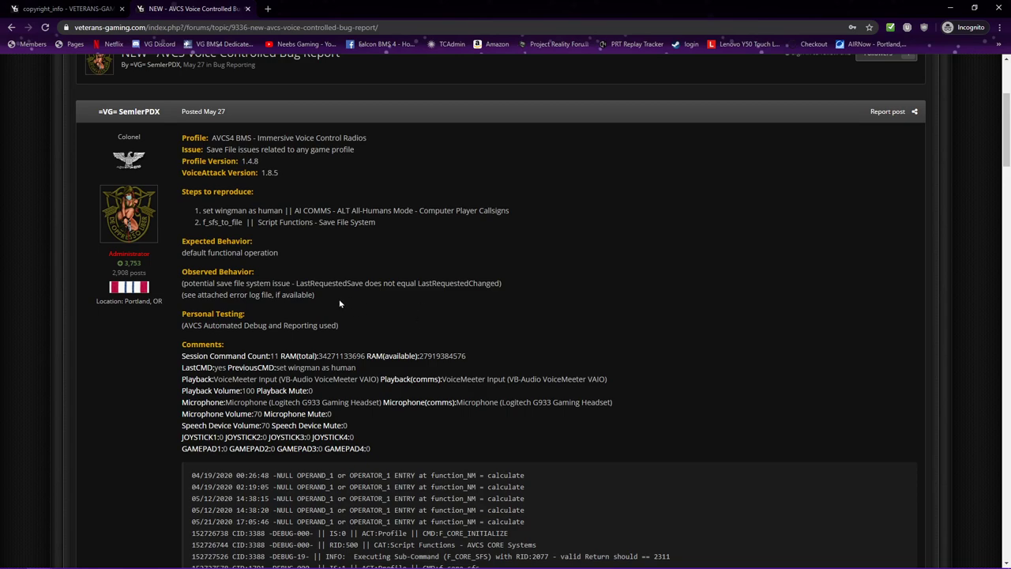
# - Check the report's f_sfs_to_file step, comments and debug log, and minimise the browser windows to return to VoiceAttack
pyautogui.doubleClick(225, 223)
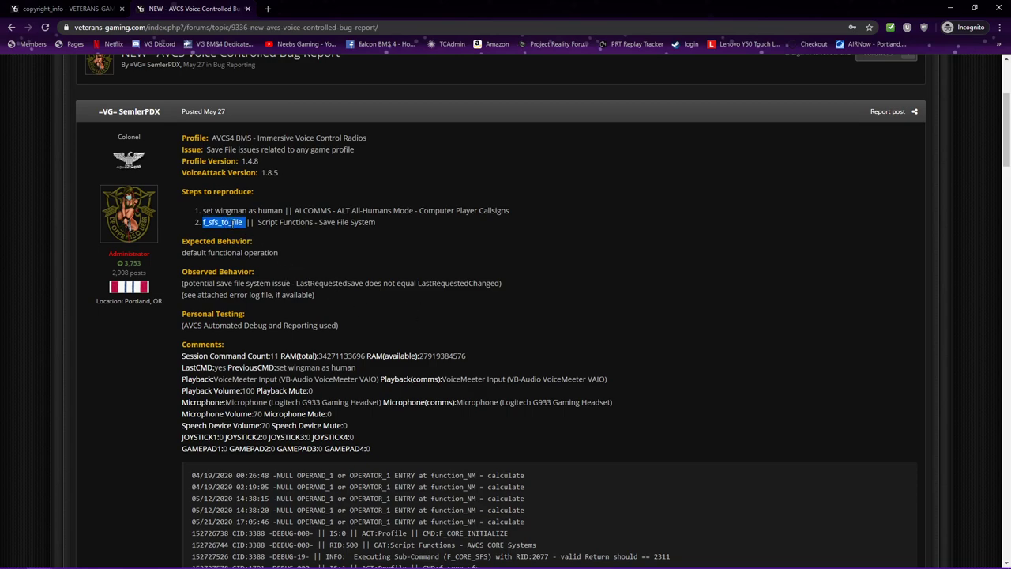
pyautogui.click(357, 256)
pyautogui.scroll(-1, 592, 337)
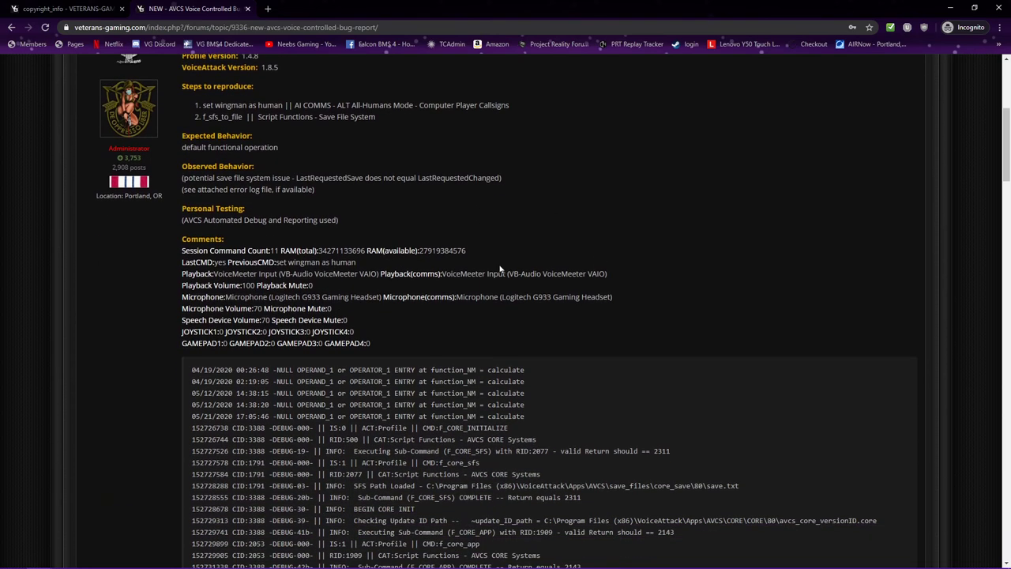
pyautogui.scroll(2, 552, 237)
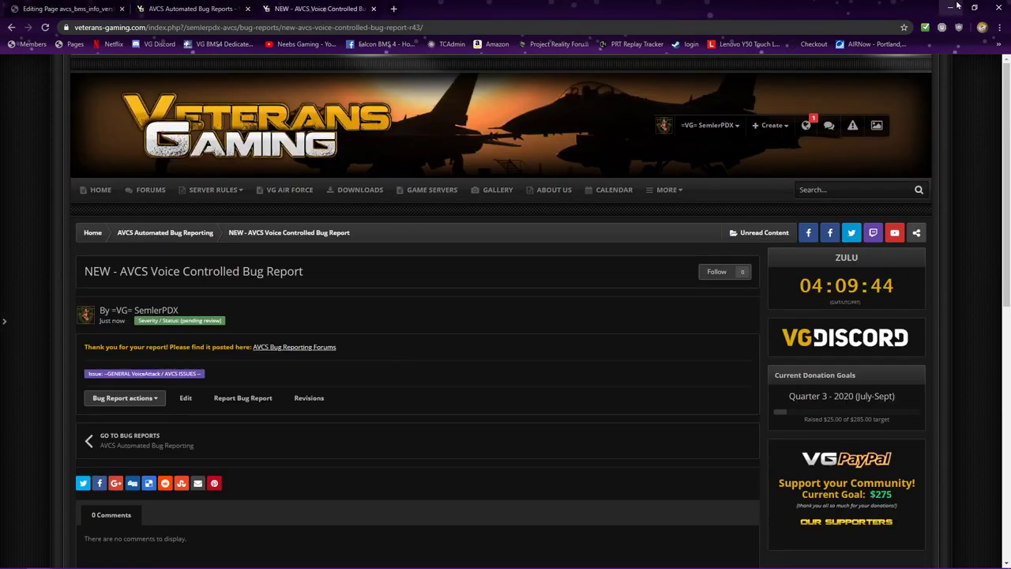
pyautogui.click(950, 7)
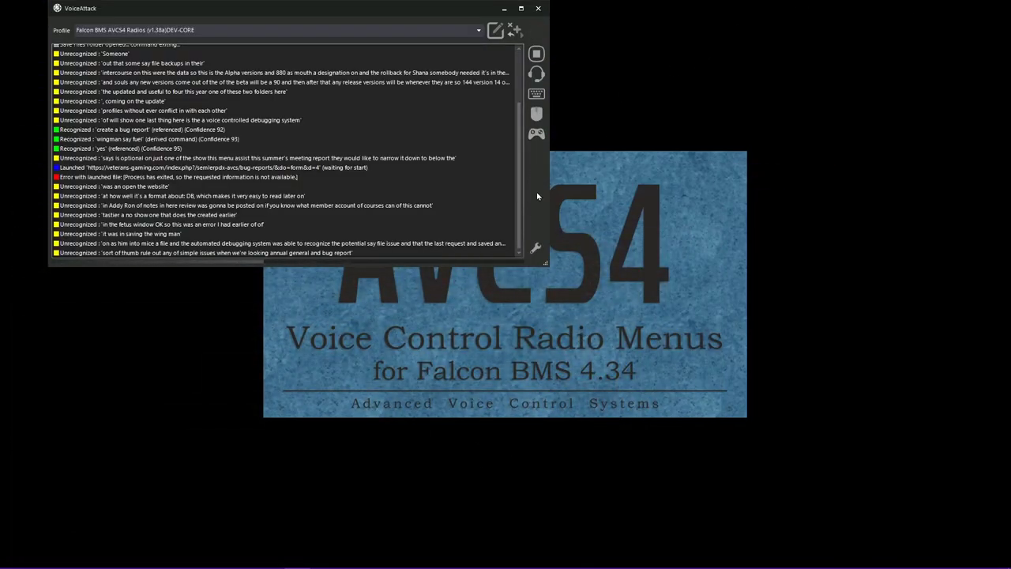